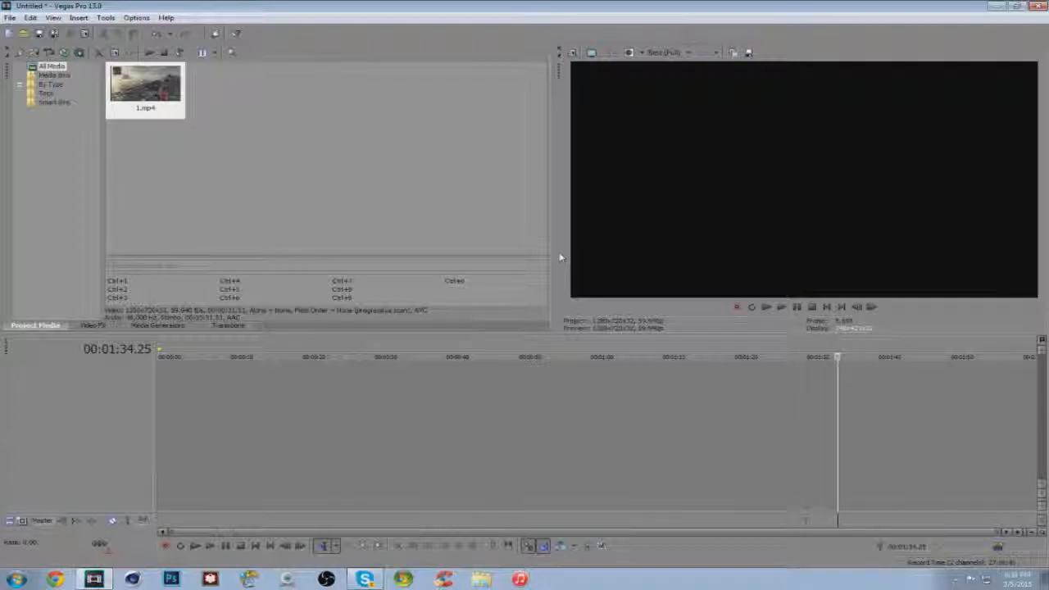
Step: Add the 1.mp4 clip to the start of the timeline and place the playhead at 00:00:04.41
{"action": "left_click_drag", "start_coordinate": [149, 114], "coordinate": [162, 387]}
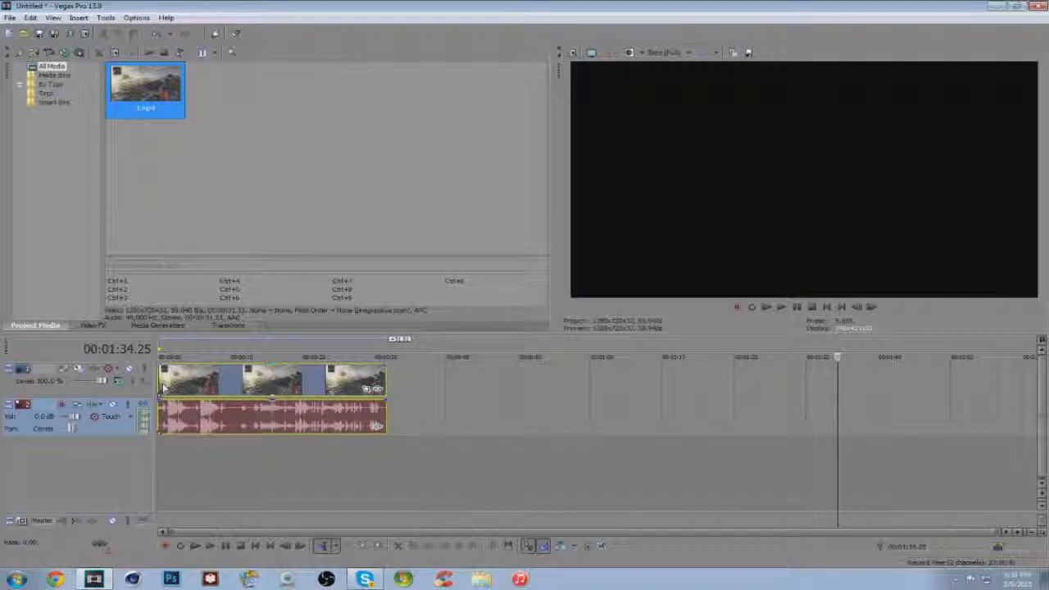
{"action": "left_click", "coordinate": [271, 381]}
{"action": "left_click", "coordinate": [159, 381]}
{"action": "left_click", "coordinate": [191, 381]}
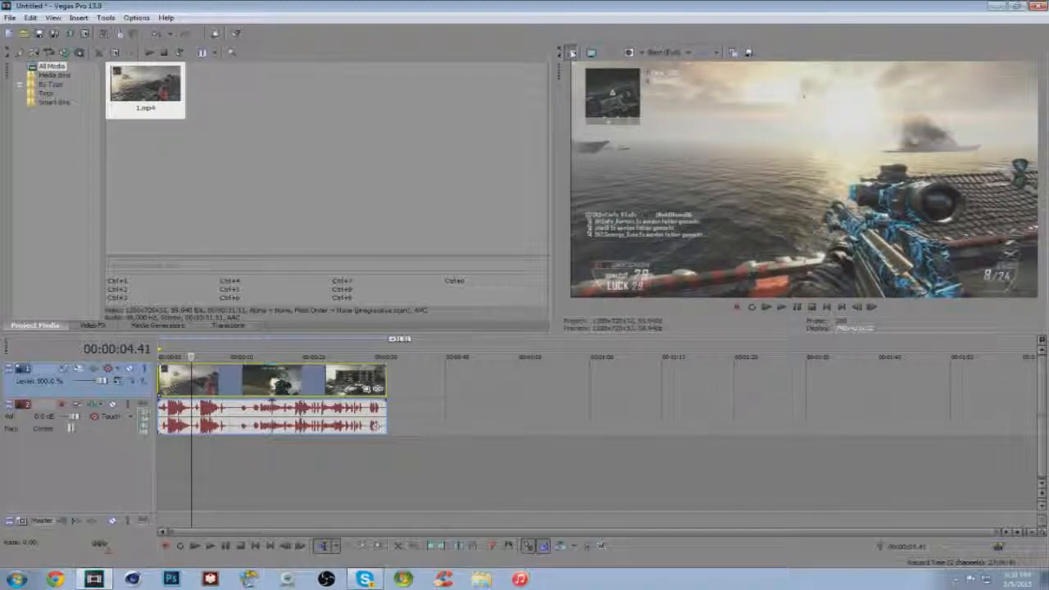
Step: Open the project's video properties and keep the HD 720-60p (1280x720, 59.940 fps) template
{"action": "left_click", "coordinate": [572, 53]}
{"action": "left_click", "coordinate": [589, 118]}
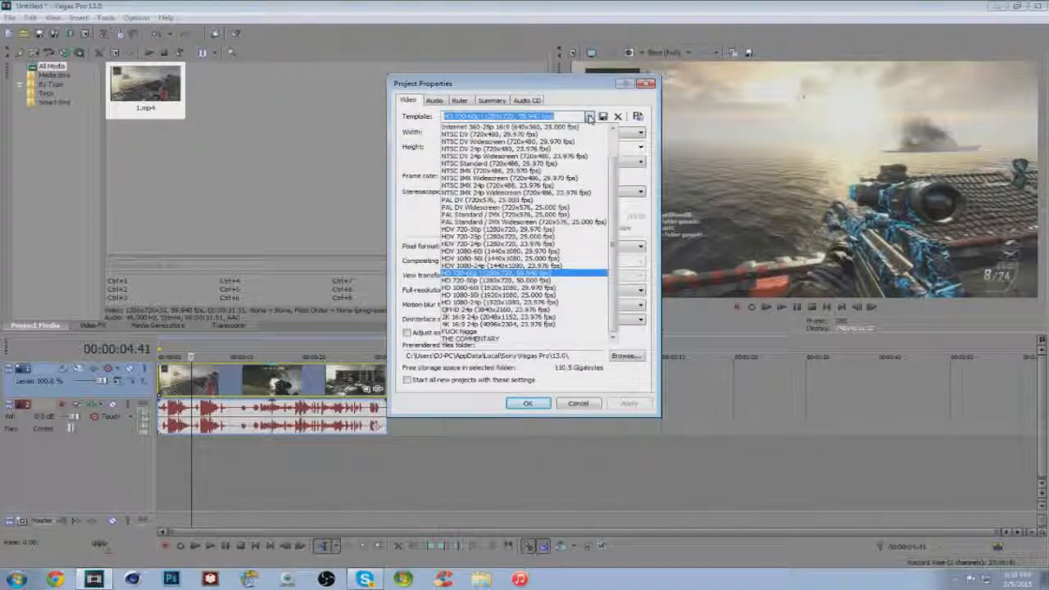
{"action": "left_click", "coordinate": [590, 119]}
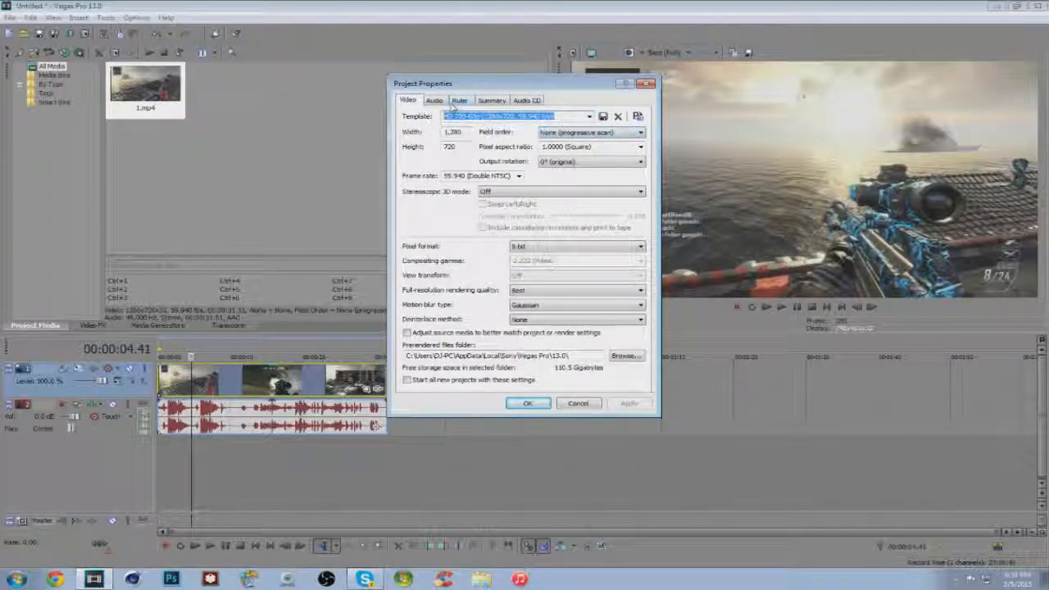
Step: Try the saved custom project templates, ending with THE COMMENTARY
{"action": "left_click", "coordinate": [589, 117]}
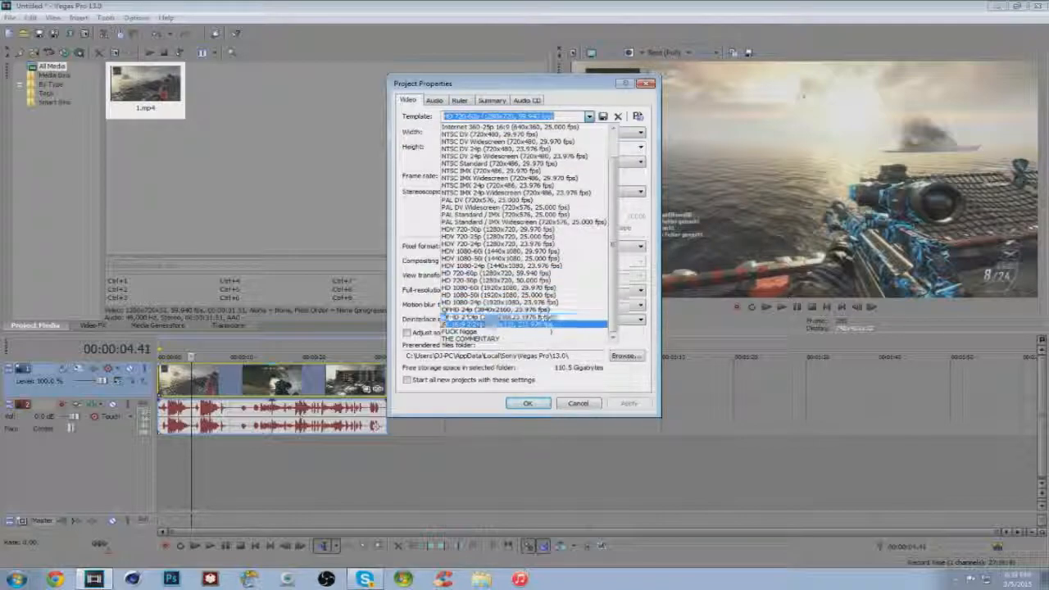
{"action": "left_click", "coordinate": [467, 332]}
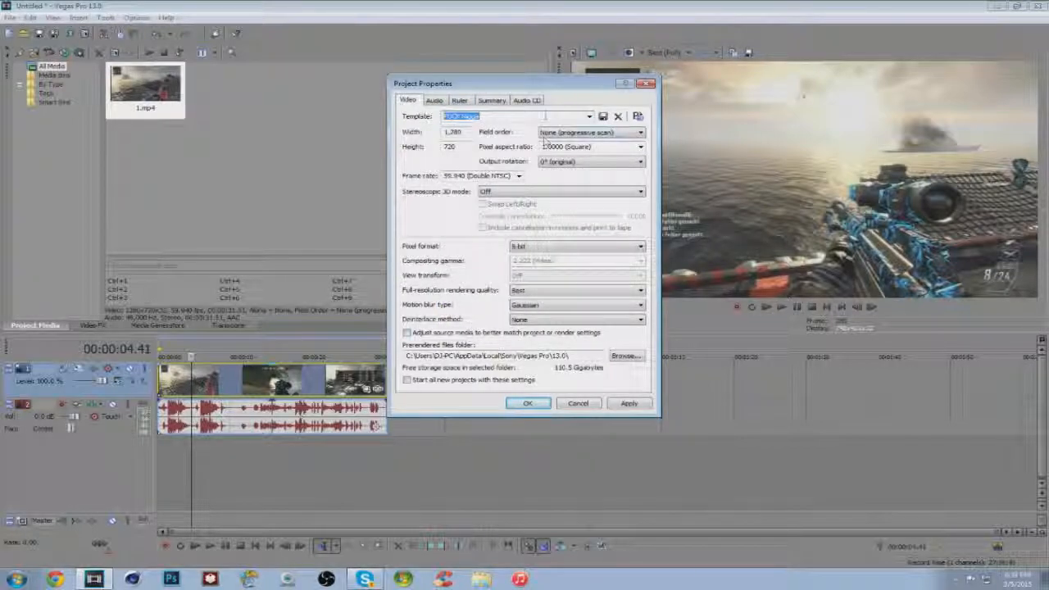
{"action": "left_click", "coordinate": [590, 117]}
{"action": "left_click", "coordinate": [484, 332]}
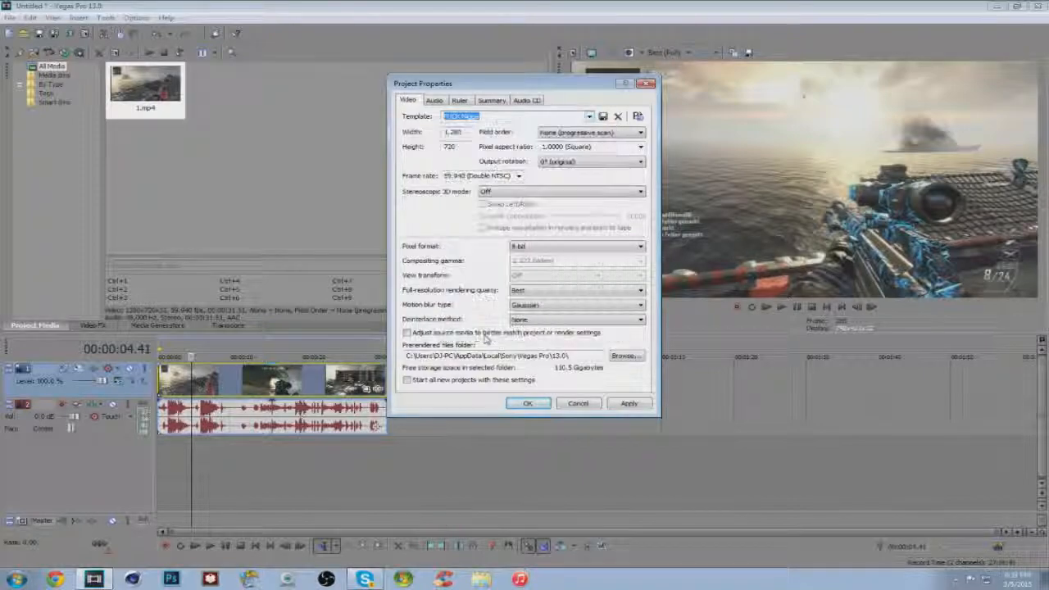
{"action": "left_click", "coordinate": [590, 118]}
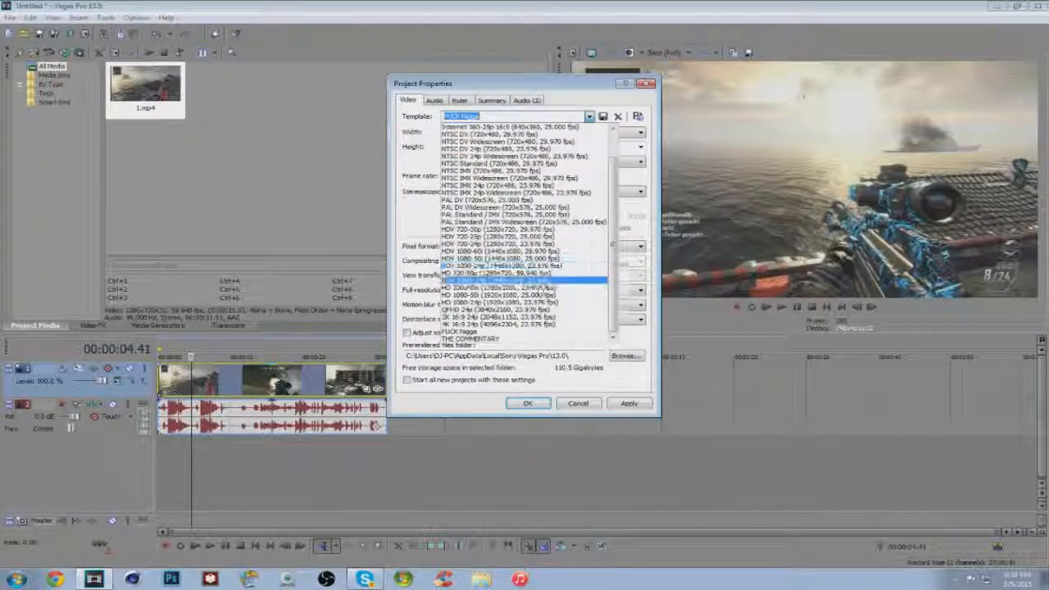
{"action": "left_click", "coordinate": [487, 336]}
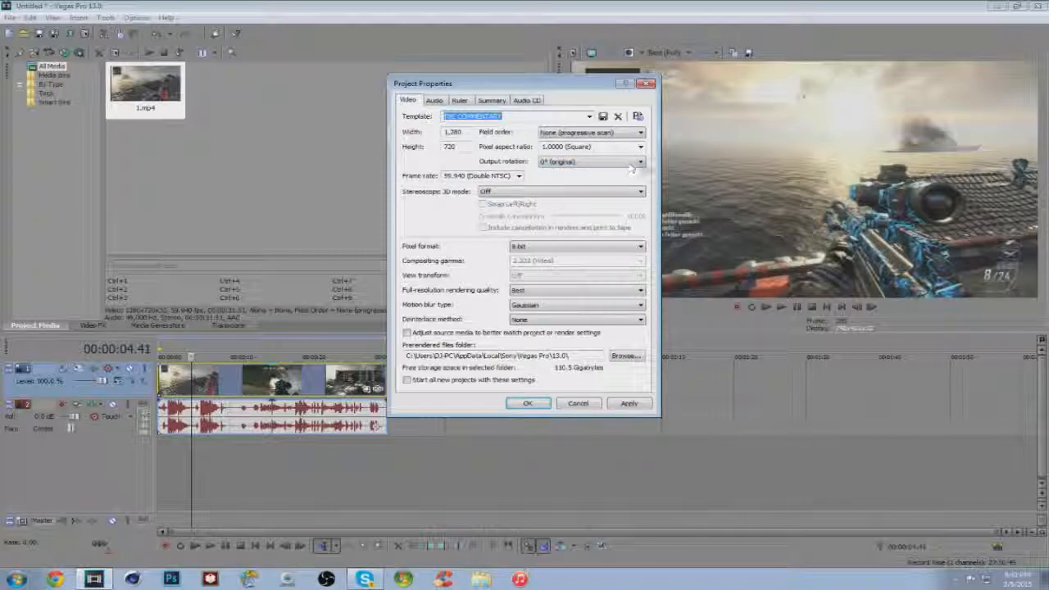
Step: Set the project frame rate to 59.940 (Double NTSC)
{"action": "left_click", "coordinate": [518, 176]}
{"action": "left_click", "coordinate": [518, 177]}
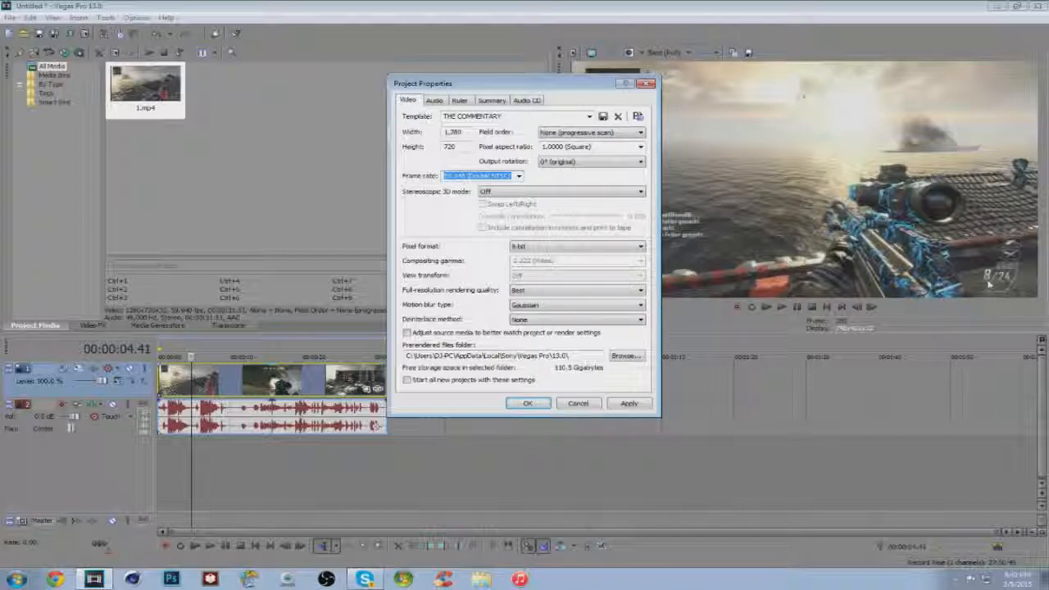
{"action": "left_click", "coordinate": [519, 177]}
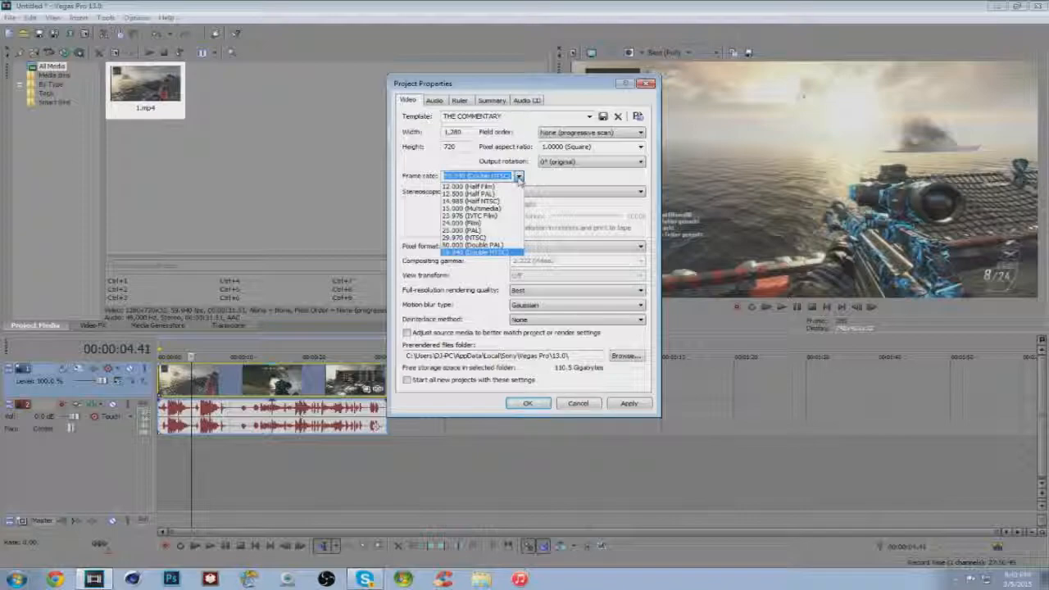
{"action": "left_click", "coordinate": [490, 253]}
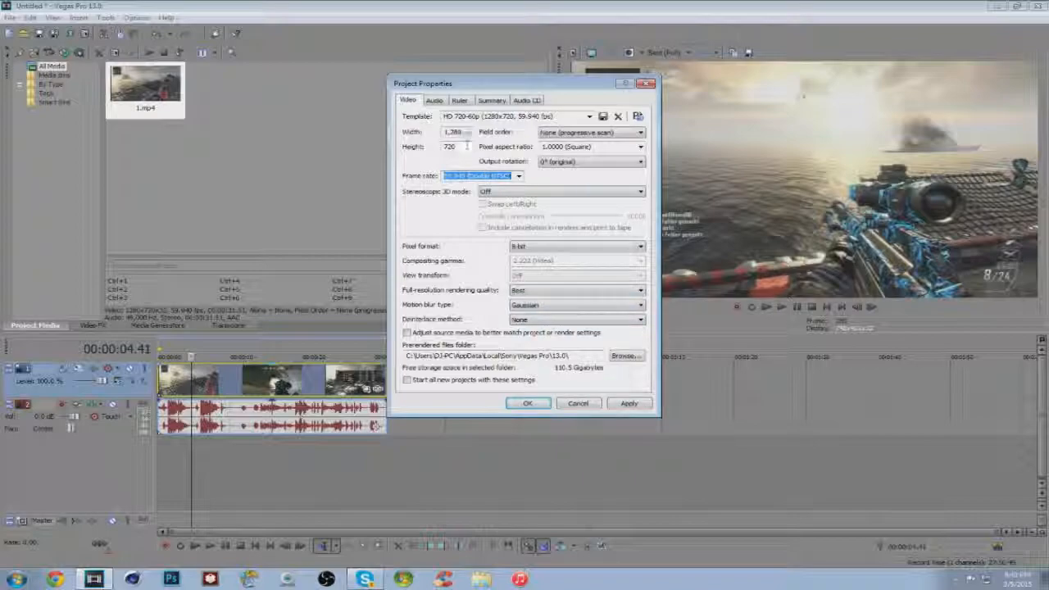
Step: Set the project audio to a 192,000 Hz sample rate and a bit depth of 24
{"action": "left_click", "coordinate": [444, 101]}
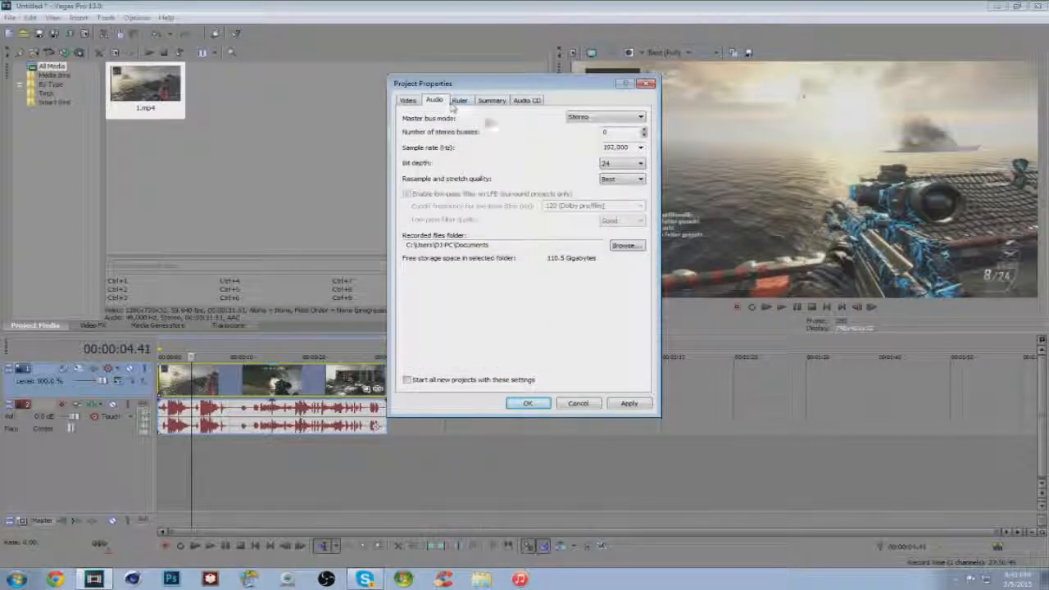
{"action": "left_click", "coordinate": [640, 149]}
{"action": "left_click", "coordinate": [640, 149]}
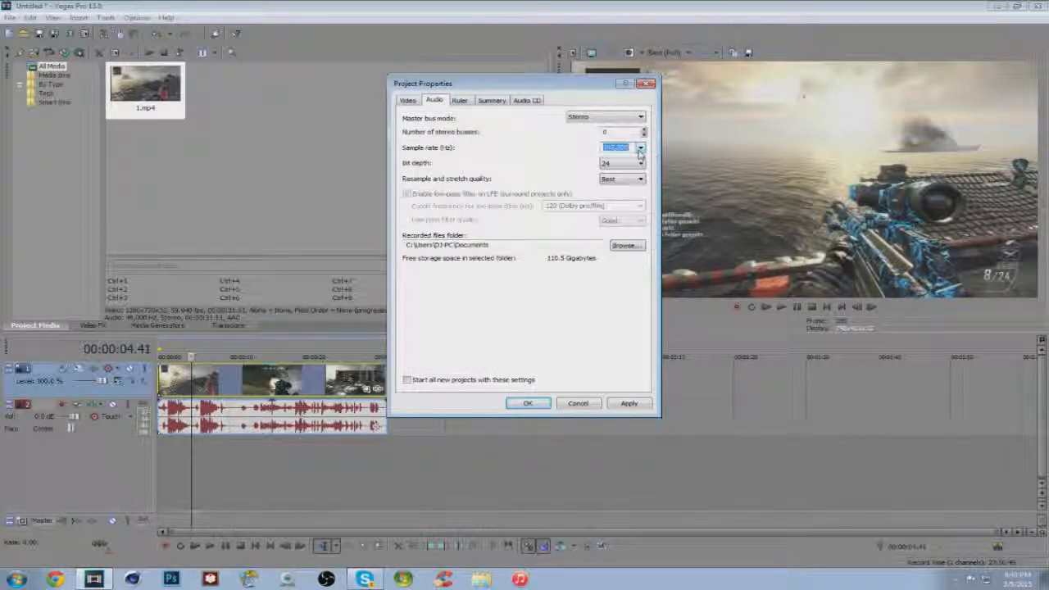
{"action": "left_click", "coordinate": [640, 163]}
{"action": "left_click", "coordinate": [613, 189]}
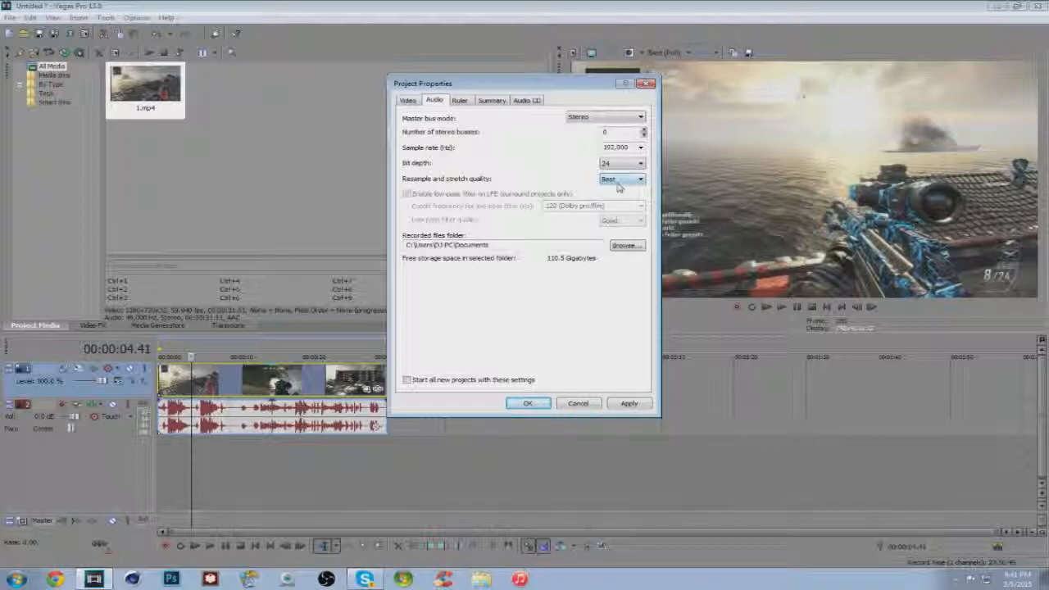
Step: Review the ruler, summary and audio CD properties and apply the project settings
{"action": "left_click", "coordinate": [461, 102]}
{"action": "left_click", "coordinate": [490, 101]}
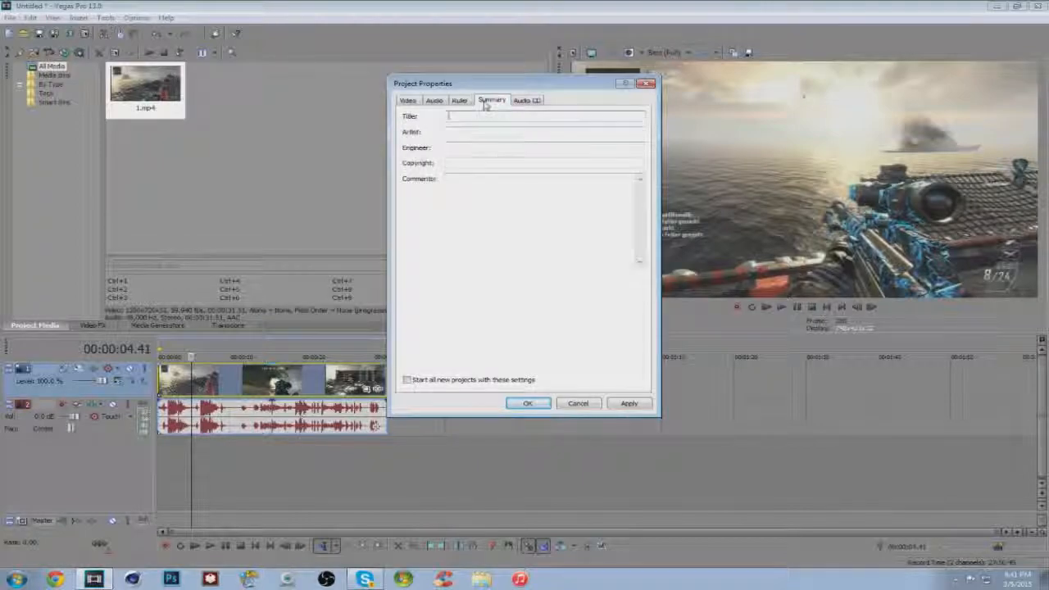
{"action": "left_click", "coordinate": [523, 101]}
{"action": "left_click", "coordinate": [408, 100]}
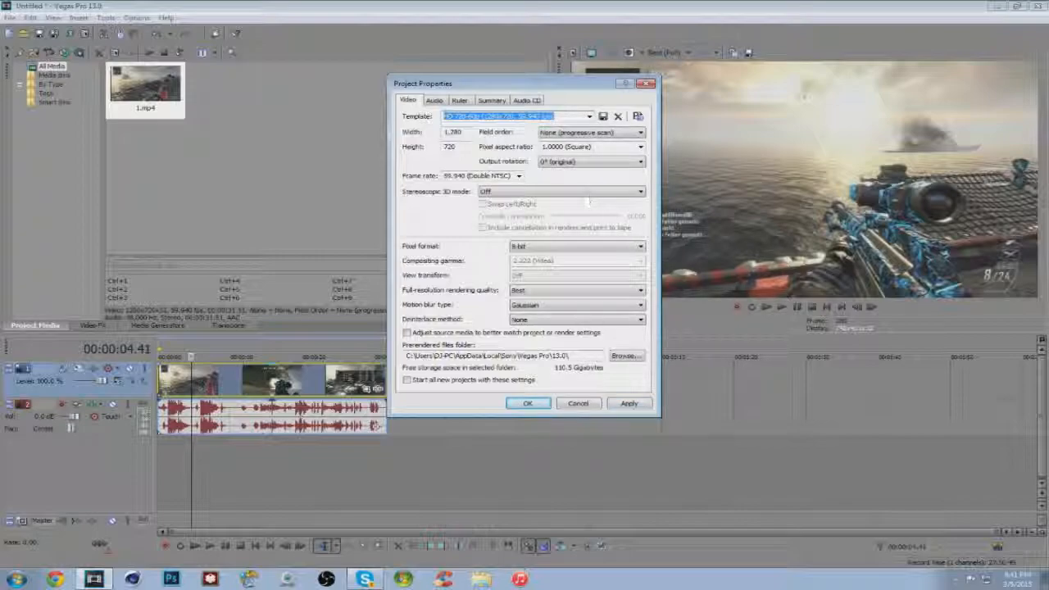
{"action": "left_click", "coordinate": [625, 405]}
{"action": "left_click", "coordinate": [524, 406]}
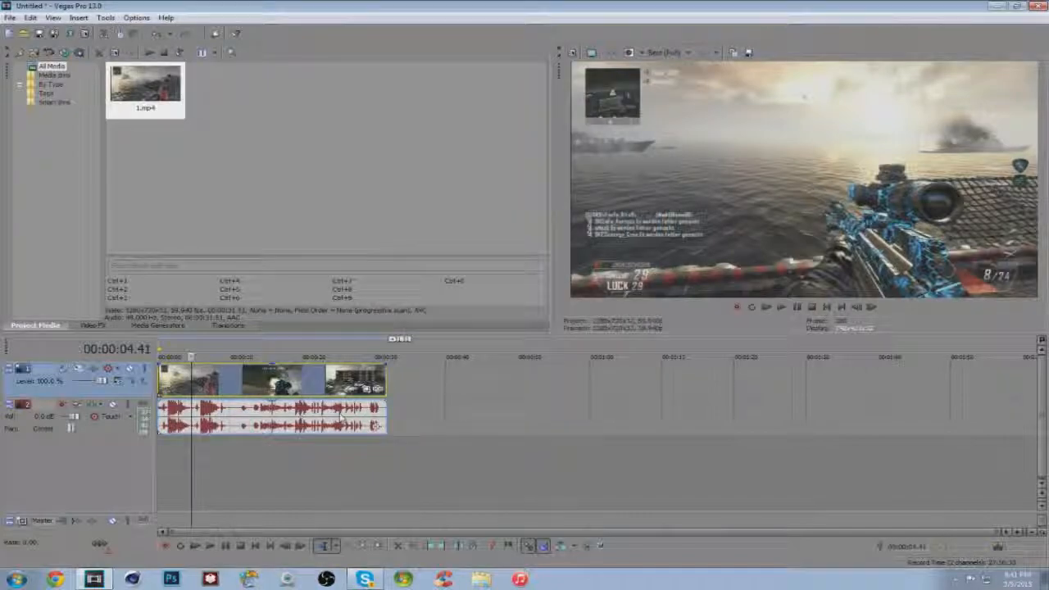
Step: Apply the saved Pan/Crop preset with a width of 1,246.5 and height of 701.1 to the video clip
{"action": "left_click", "coordinate": [260, 387]}
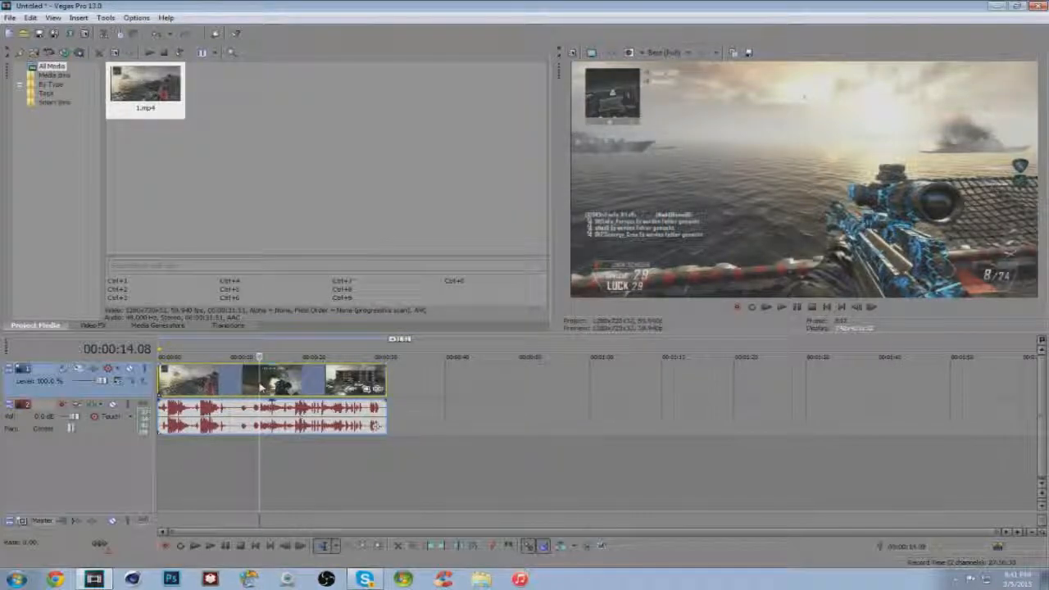
{"action": "scroll", "coordinate": [261, 387], "scroll_direction": "up", "scroll_amount": 2}
{"action": "left_click", "coordinate": [215, 382]}
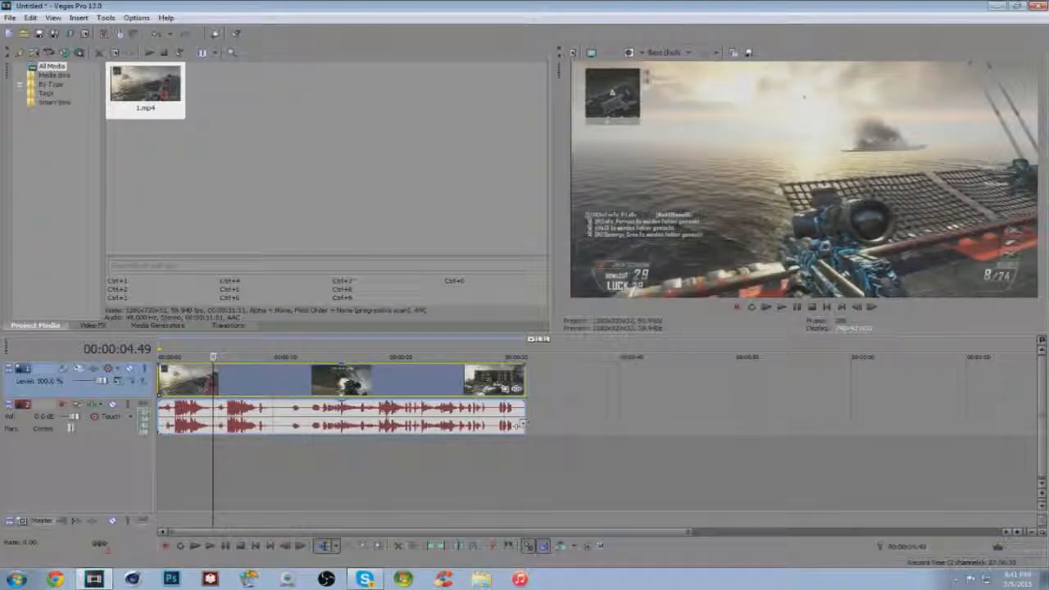
{"action": "left_click", "coordinate": [179, 382]}
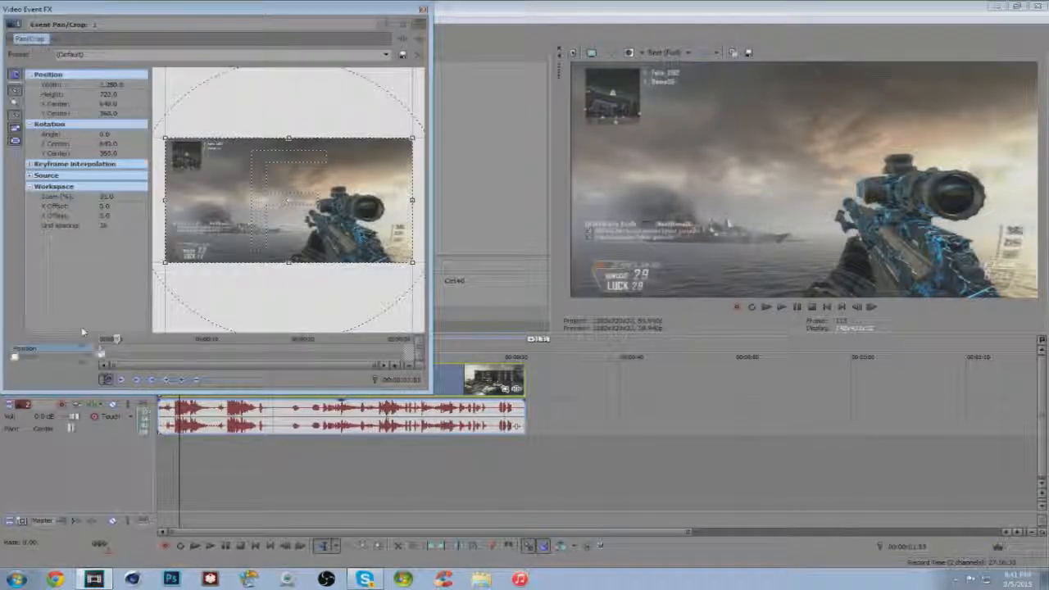
{"action": "left_click", "coordinate": [386, 54]}
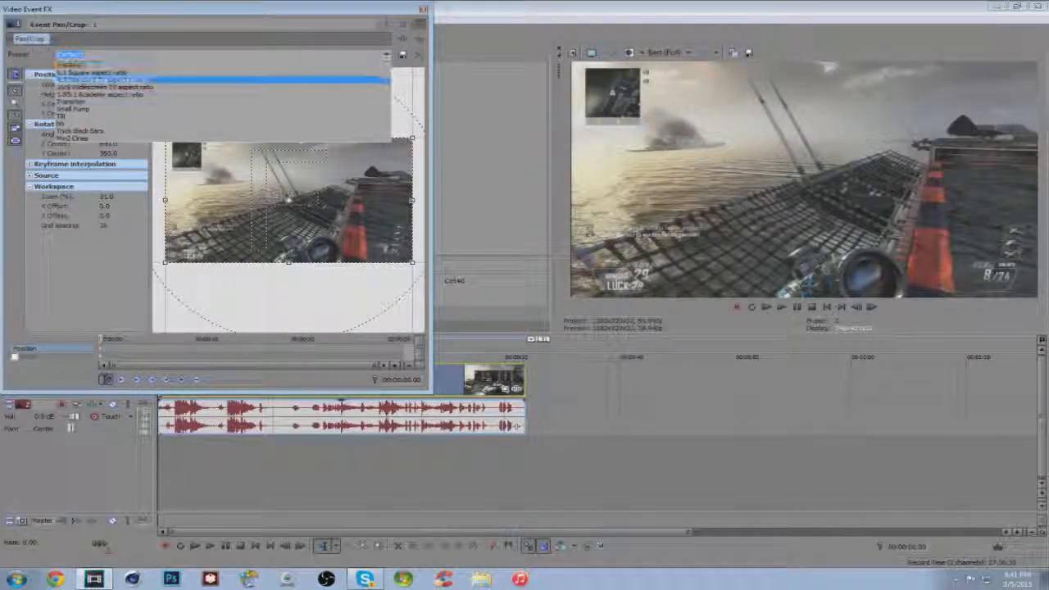
{"action": "left_click", "coordinate": [59, 117]}
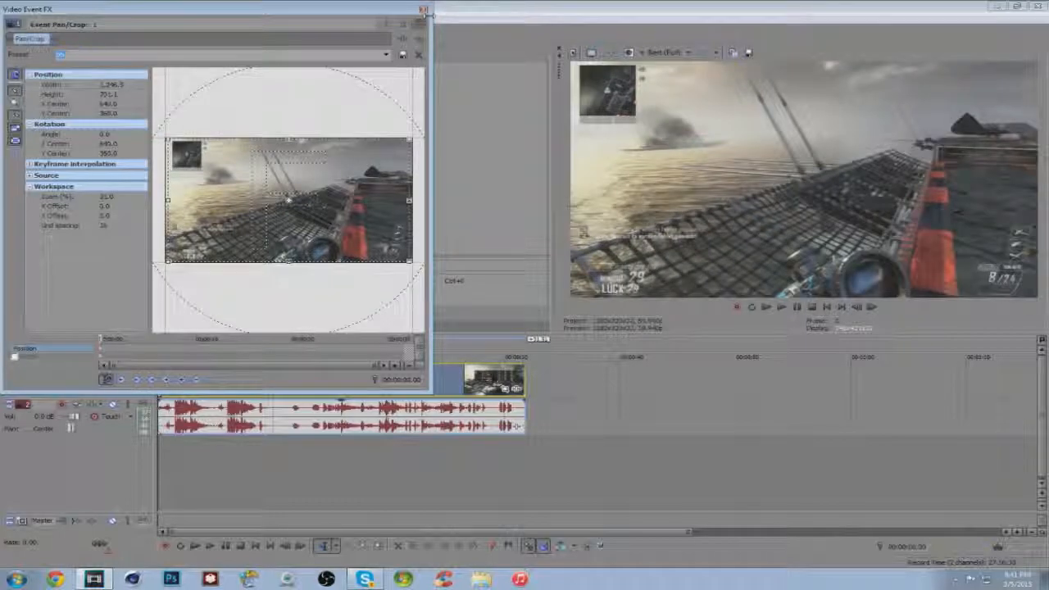
{"action": "left_click", "coordinate": [423, 9]}
Step: Mark the clip's full length as the loop region and open the Render As settings
{"action": "left_click", "coordinate": [560, 376]}
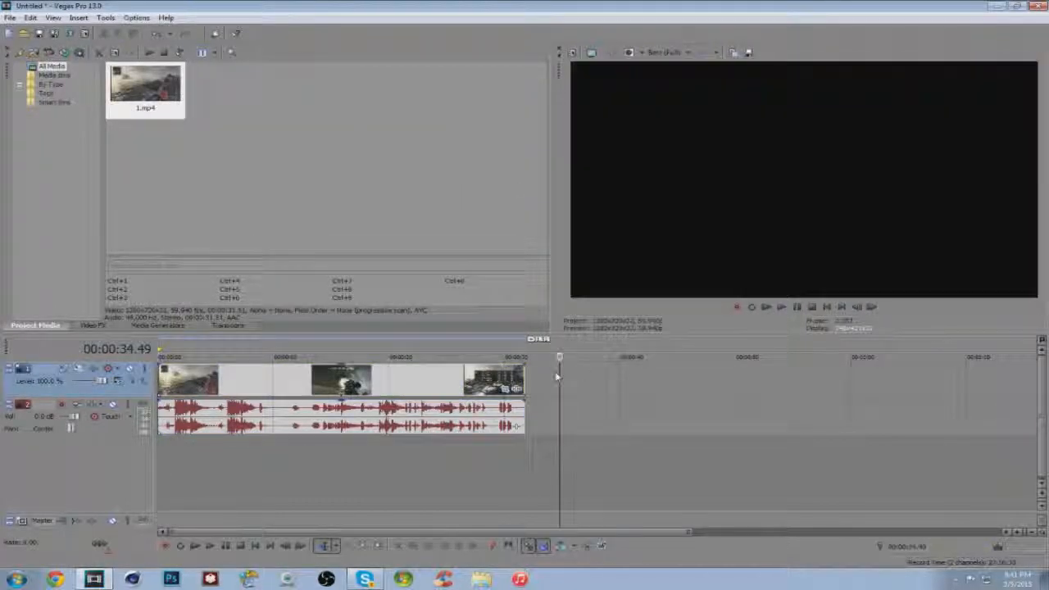
{"action": "double_click", "coordinate": [531, 391]}
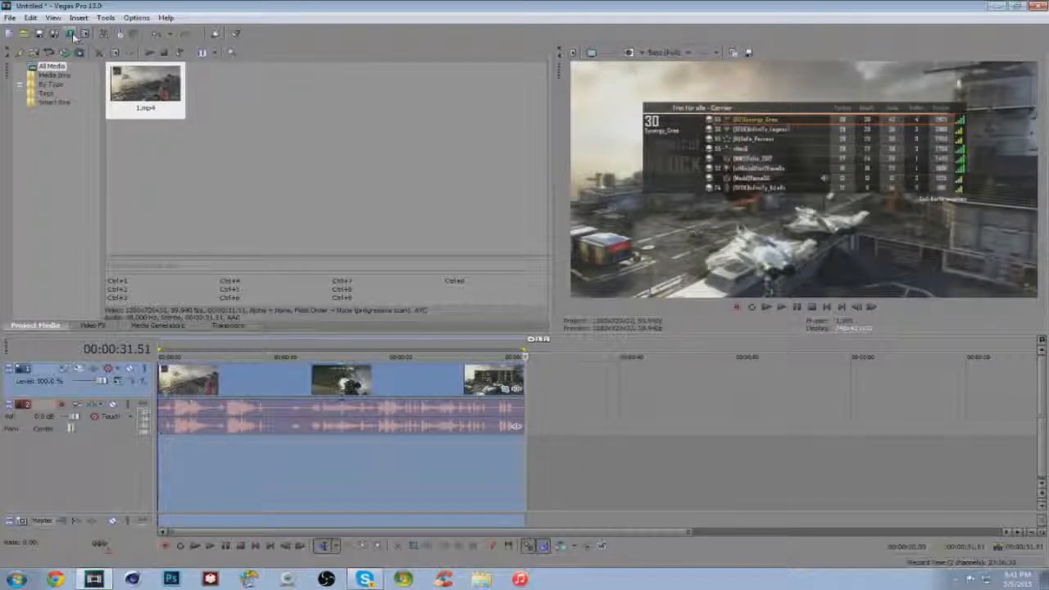
{"action": "left_click", "coordinate": [12, 17]}
{"action": "mouse_move", "coordinate": [106, 17]}
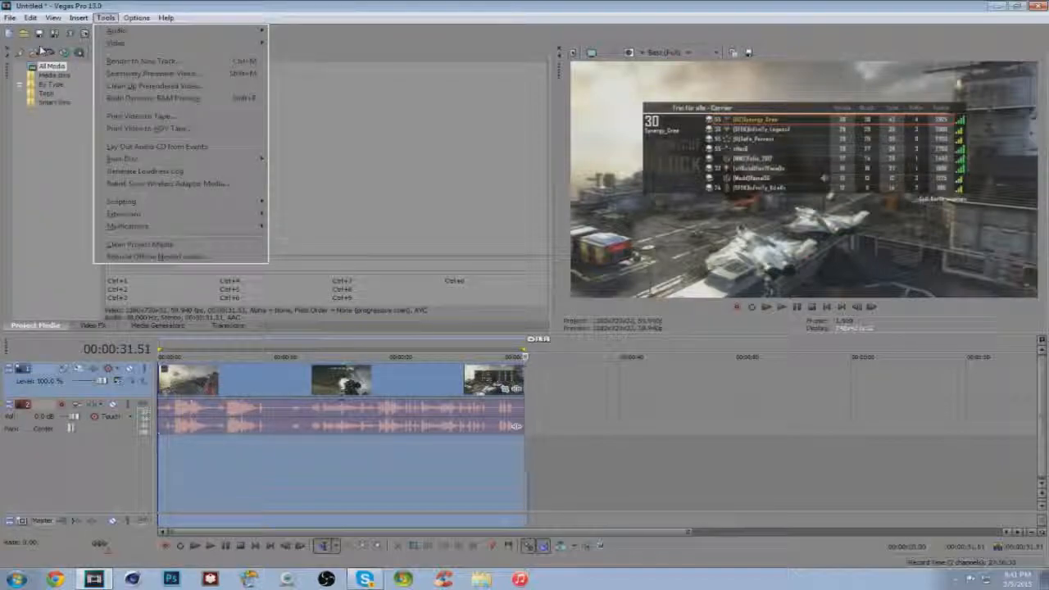
{"action": "left_click", "coordinate": [106, 17]}
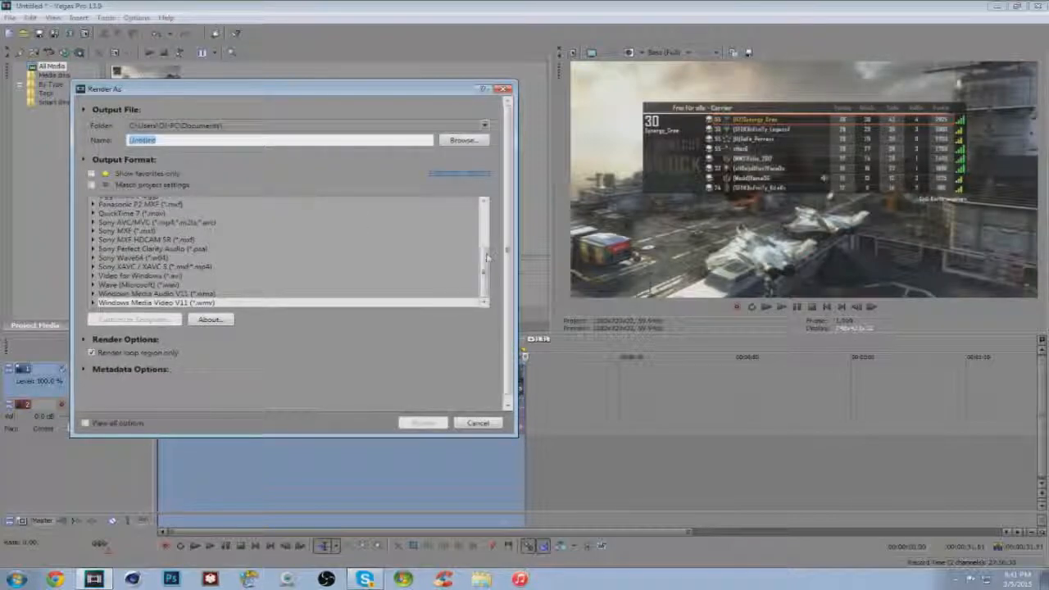
Step: Examine the encode mode options in the custom settings of the YT template under MainConcept AVC/AAC
{"action": "left_click_drag", "start_coordinate": [487, 258], "coordinate": [490, 293]}
{"action": "left_click_drag", "start_coordinate": [484, 279], "coordinate": [486, 230]}
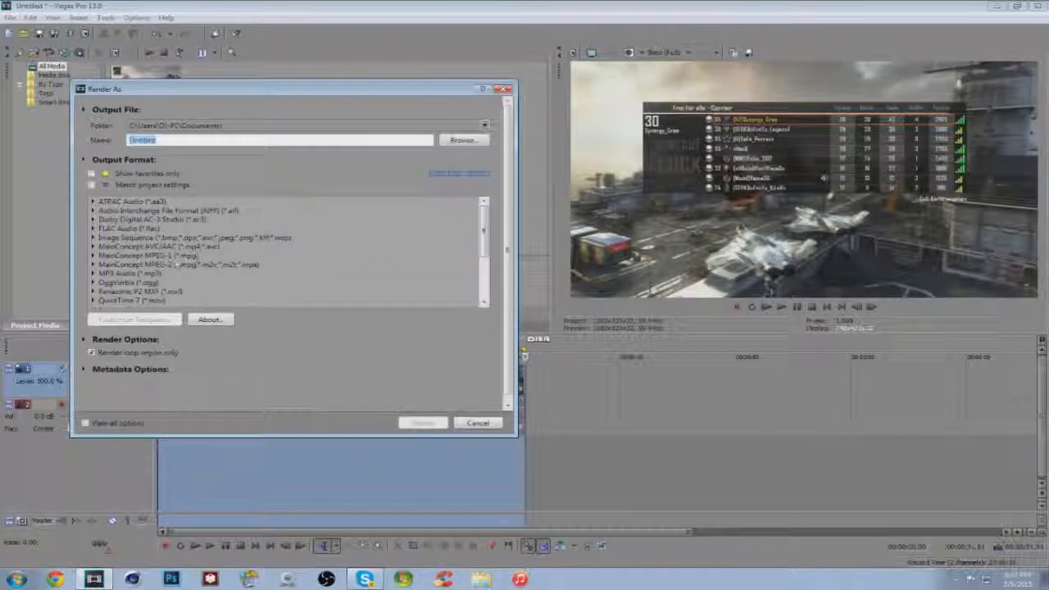
{"action": "left_click", "coordinate": [95, 246]}
{"action": "scroll", "coordinate": [123, 262], "scroll_direction": "down", "scroll_amount": 8}
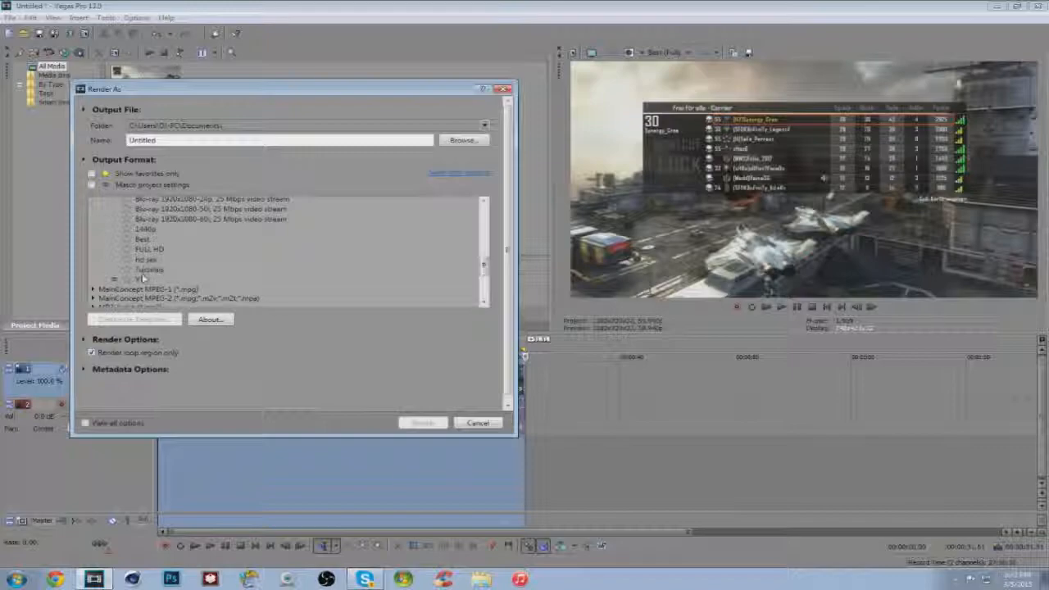
{"action": "left_click", "coordinate": [141, 278]}
{"action": "left_click", "coordinate": [148, 320]}
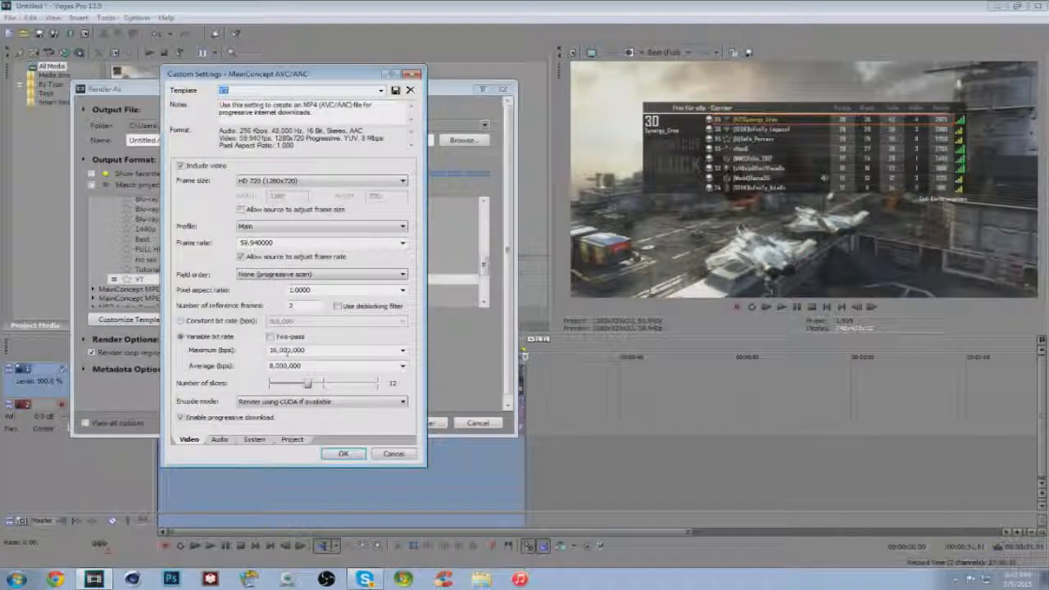
{"action": "left_click", "coordinate": [316, 402]}
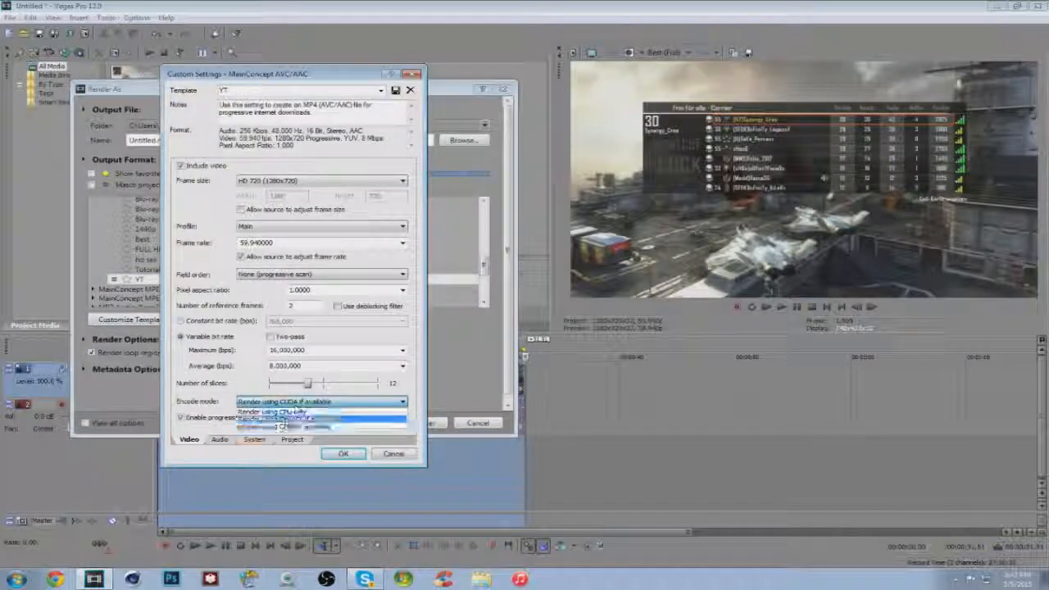
{"action": "left_click", "coordinate": [383, 449]}
{"action": "left_click", "coordinate": [393, 455]}
{"action": "scroll", "coordinate": [177, 261], "scroll_direction": "up", "scroll_amount": 15}
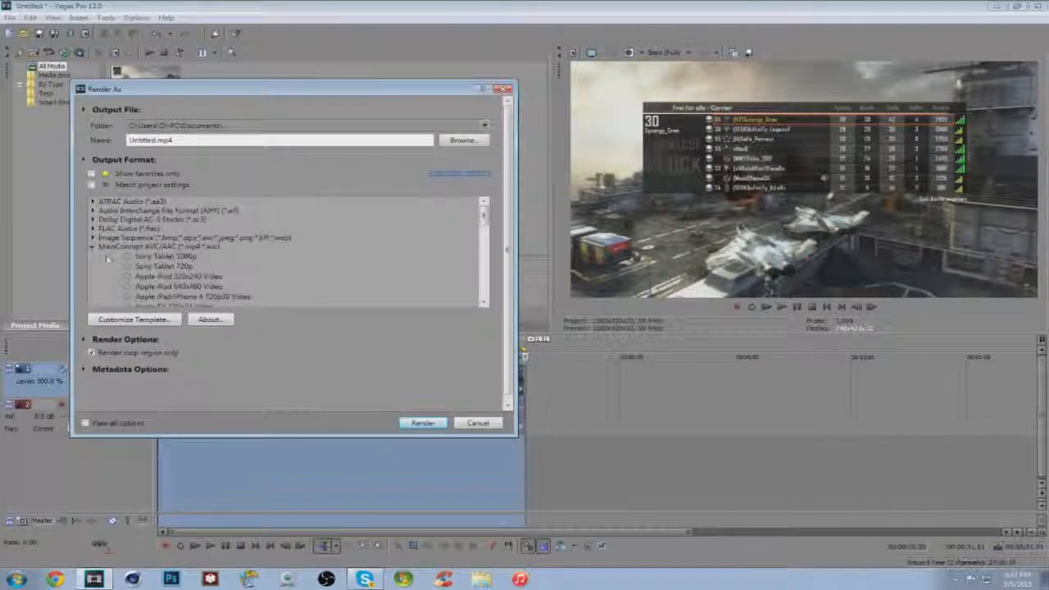
{"action": "left_click", "coordinate": [93, 246]}
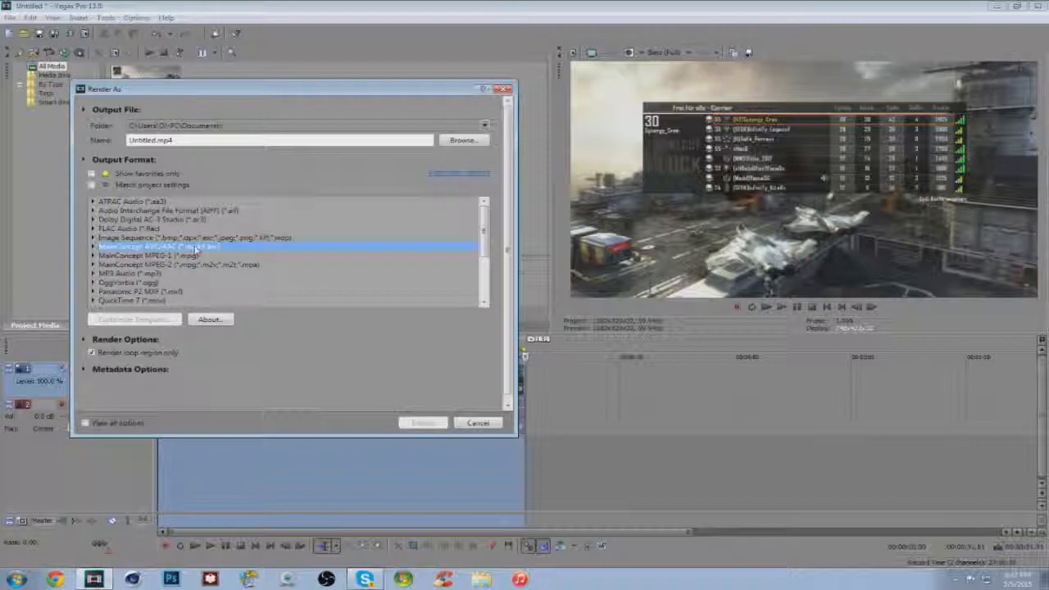
Step: Select the 6 Mbps HD 720-30p Video template under Windows Media Video V11 as the output format
{"action": "scroll", "coordinate": [209, 254], "scroll_direction": "down", "scroll_amount": 2}
{"action": "scroll", "coordinate": [222, 221], "scroll_direction": "down", "scroll_amount": 2}
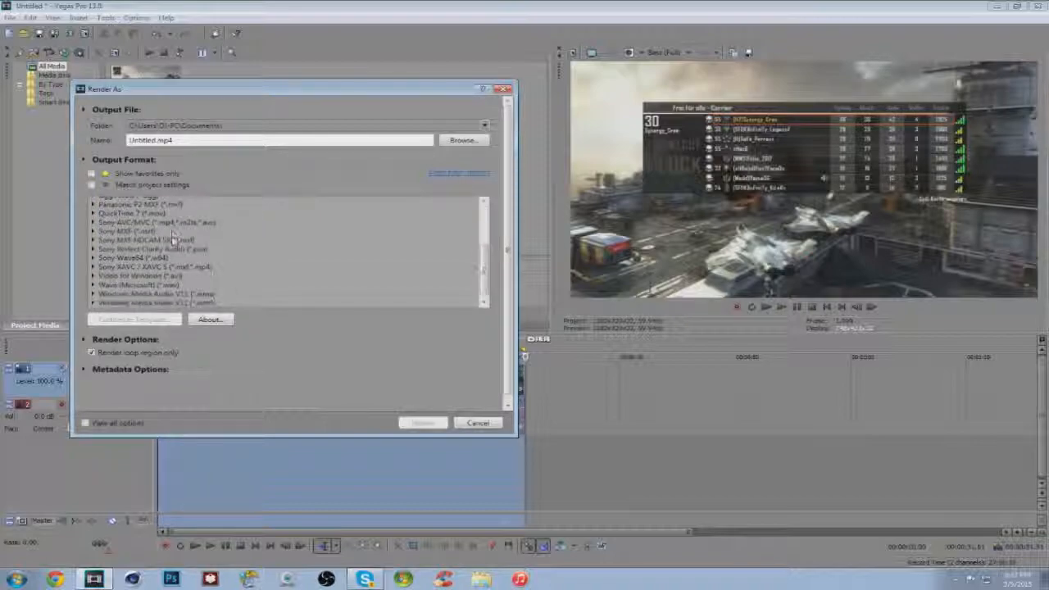
{"action": "left_click", "coordinate": [93, 304]}
{"action": "scroll", "coordinate": [132, 287], "scroll_direction": "down", "scroll_amount": 3}
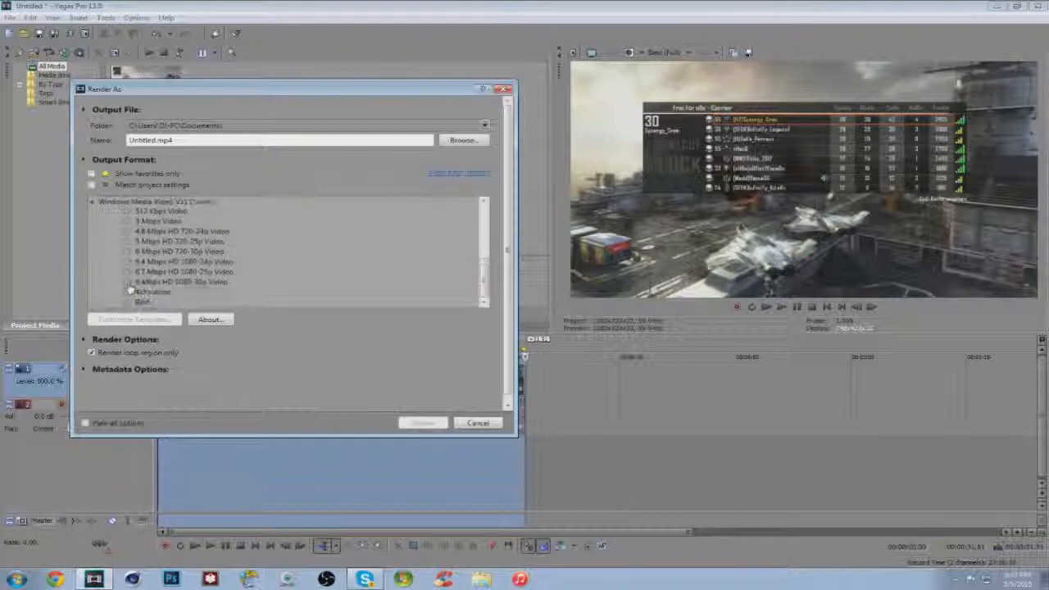
{"action": "left_click", "coordinate": [179, 252]}
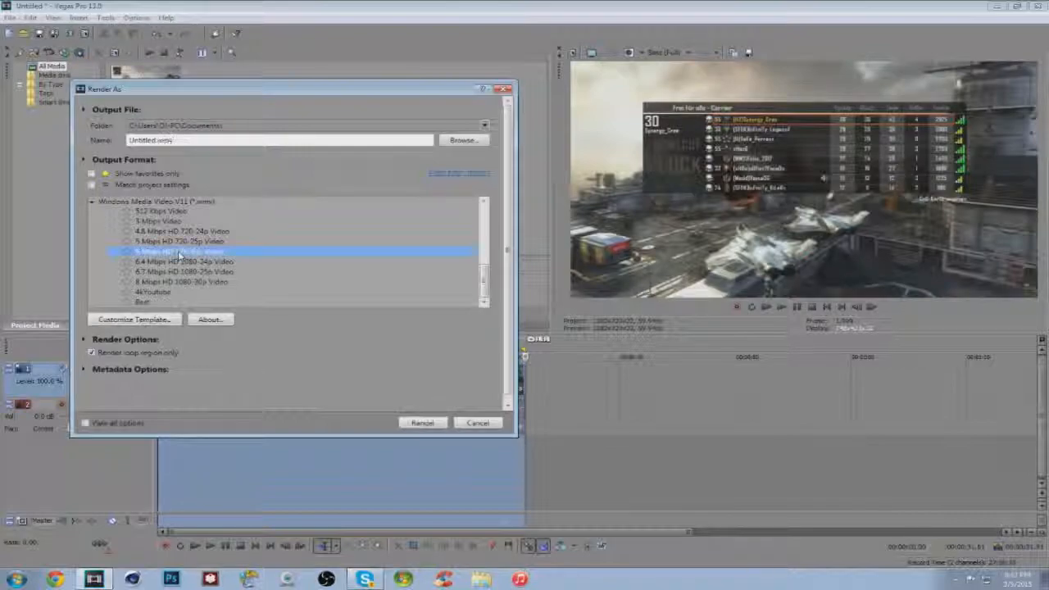
Step: Customize the template's audio by setting its attributes to 256 kbps, 44 kHz, stereo (A/V) CBR
{"action": "left_click", "coordinate": [139, 320]}
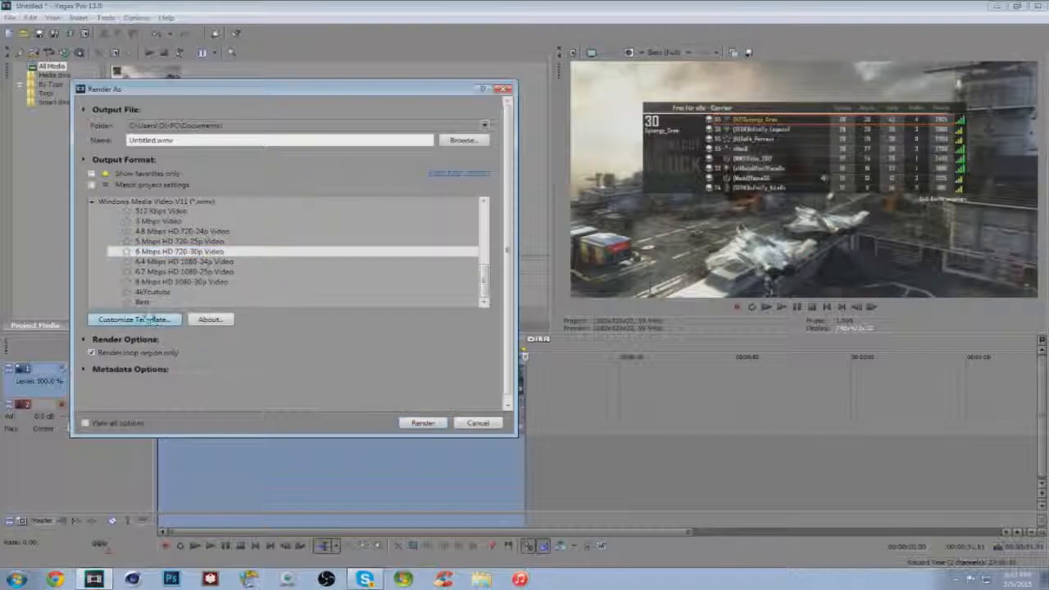
{"action": "left_click", "coordinate": [262, 246]}
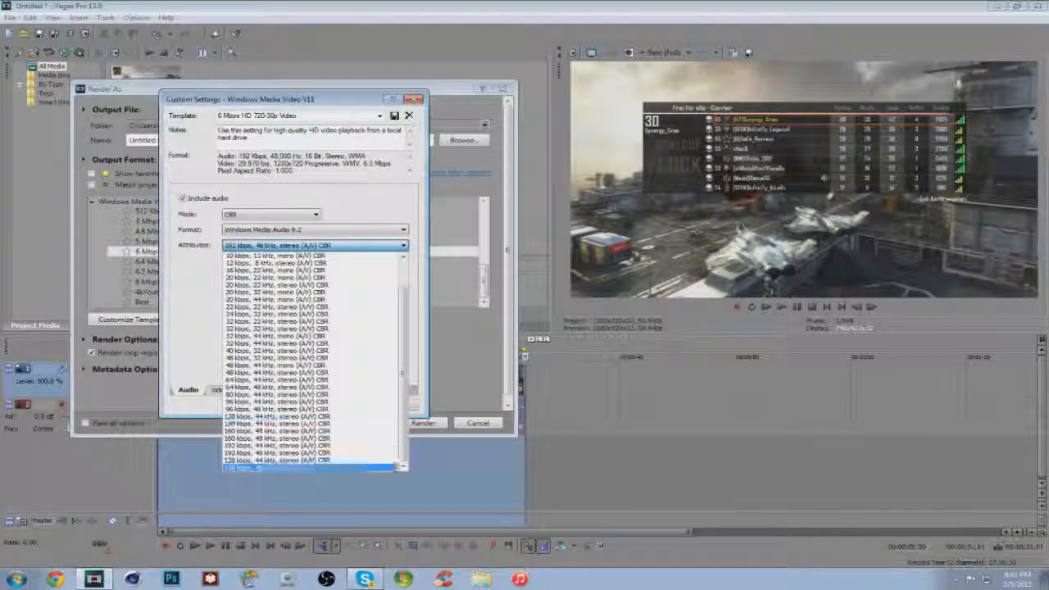
{"action": "left_click", "coordinate": [255, 464]}
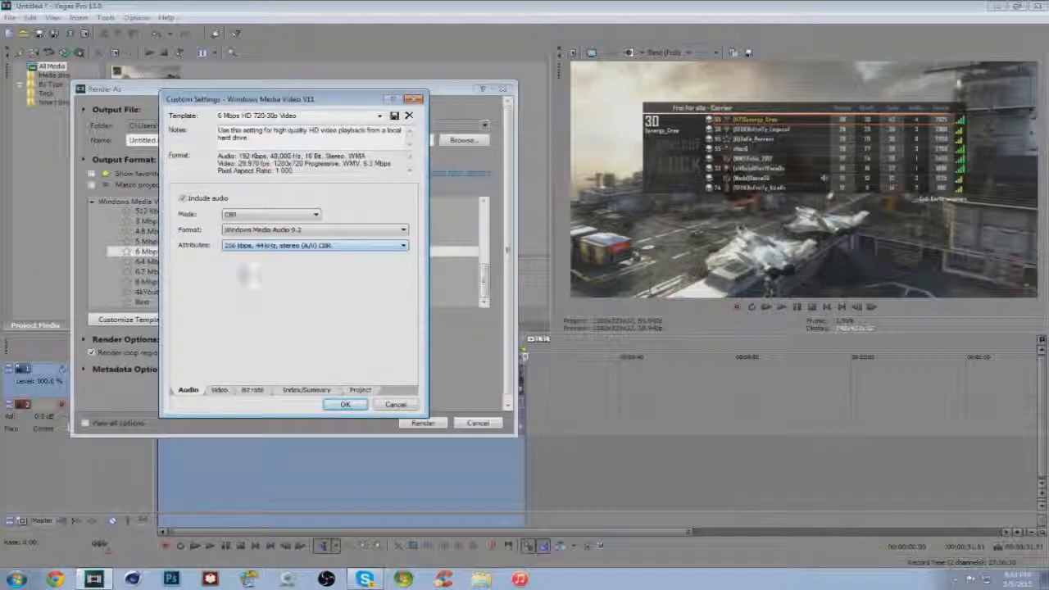
Step: Set the template's video frame rate to 59.94 (Double NTSC) and its video smoothness to 100
{"action": "left_click", "coordinate": [220, 391]}
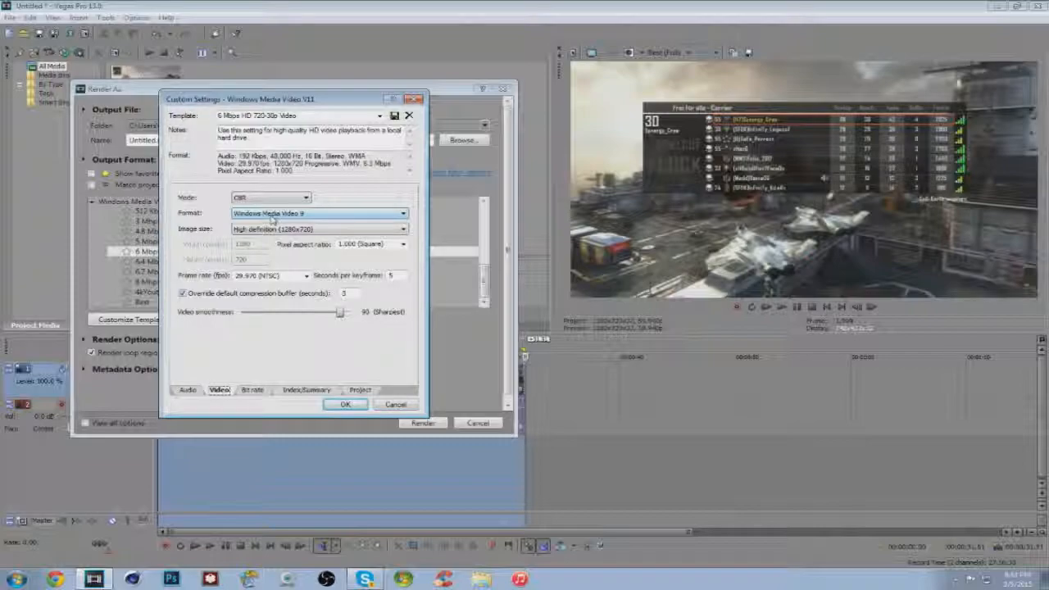
{"action": "left_click", "coordinate": [297, 276]}
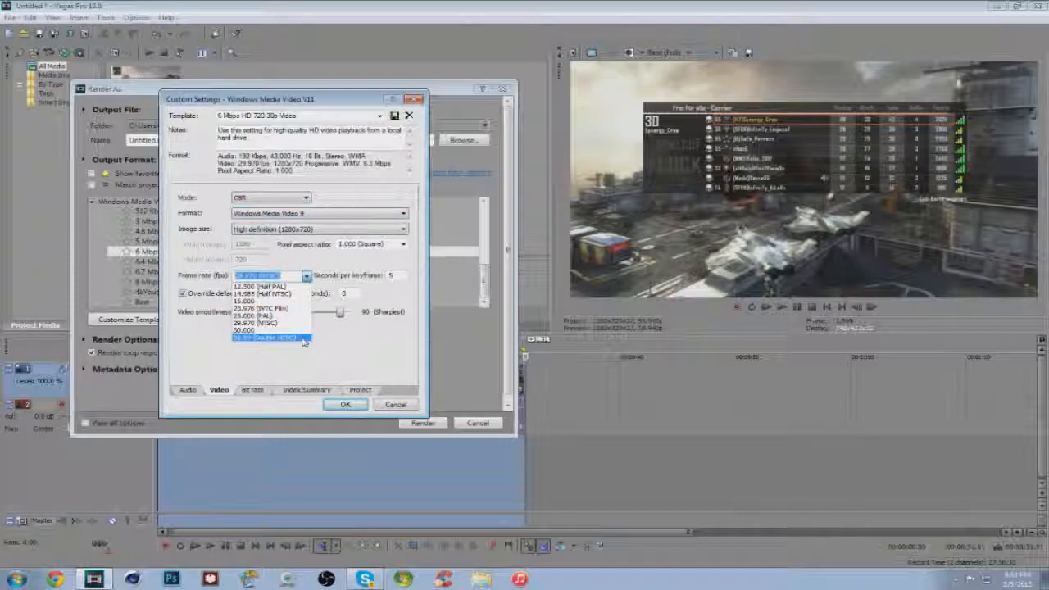
{"action": "left_click", "coordinate": [302, 339]}
{"action": "left_click_drag", "start_coordinate": [341, 316], "coordinate": [354, 316]}
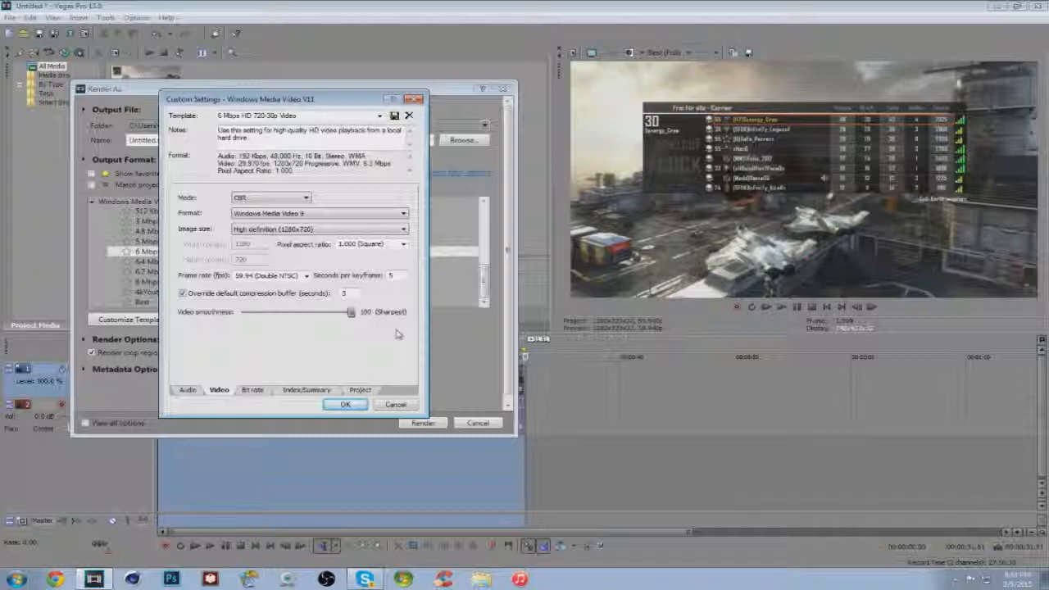
Step: Set the template's Internet/LAN target bit rate to 8
{"action": "left_click", "coordinate": [255, 391]}
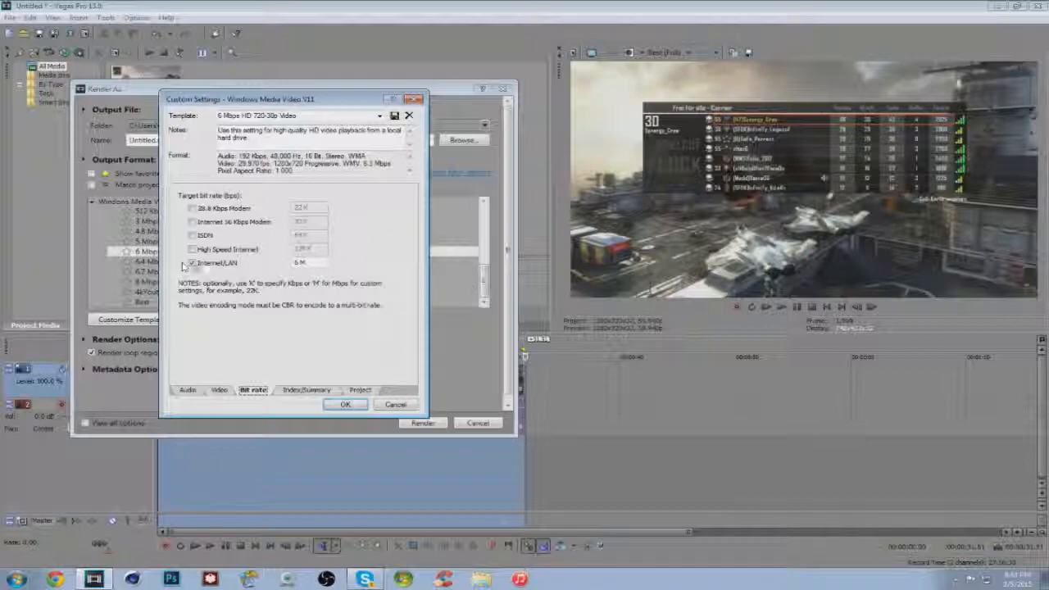
{"action": "left_click_drag", "start_coordinate": [305, 263], "coordinate": [287, 265]}
{"action": "type", "text": "8"}
Step: Examine the template's index and summary settings and the available video rendering quality options
{"action": "left_click", "coordinate": [318, 391]}
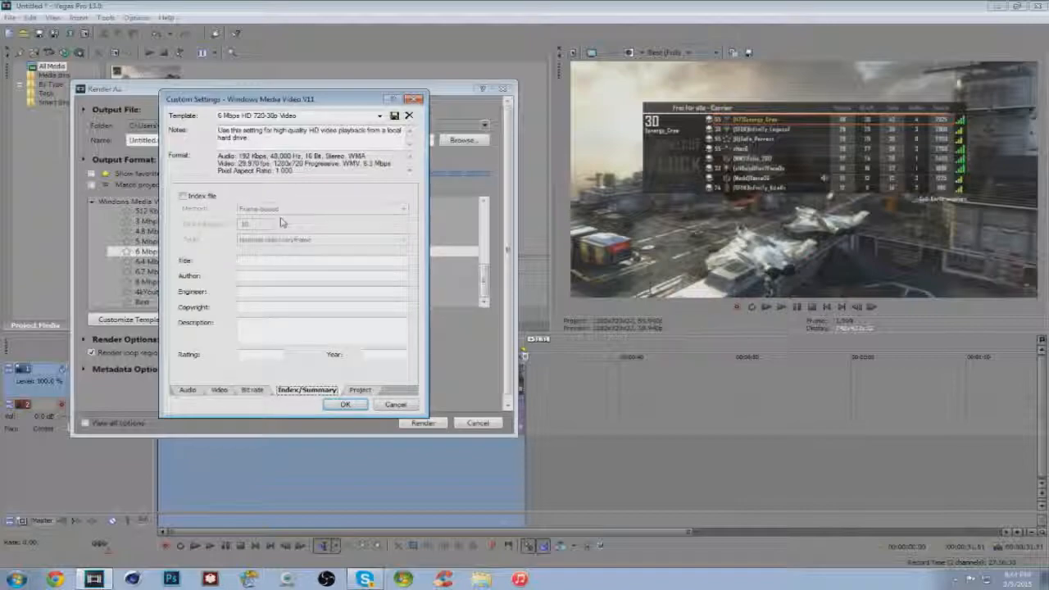
{"action": "left_click", "coordinate": [364, 391]}
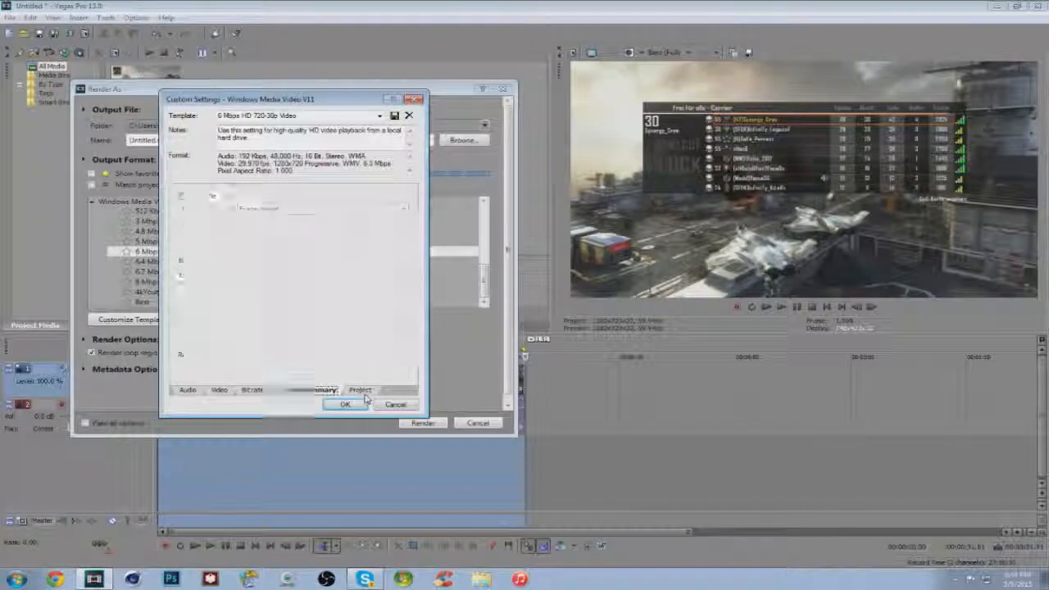
{"action": "left_click", "coordinate": [316, 195]}
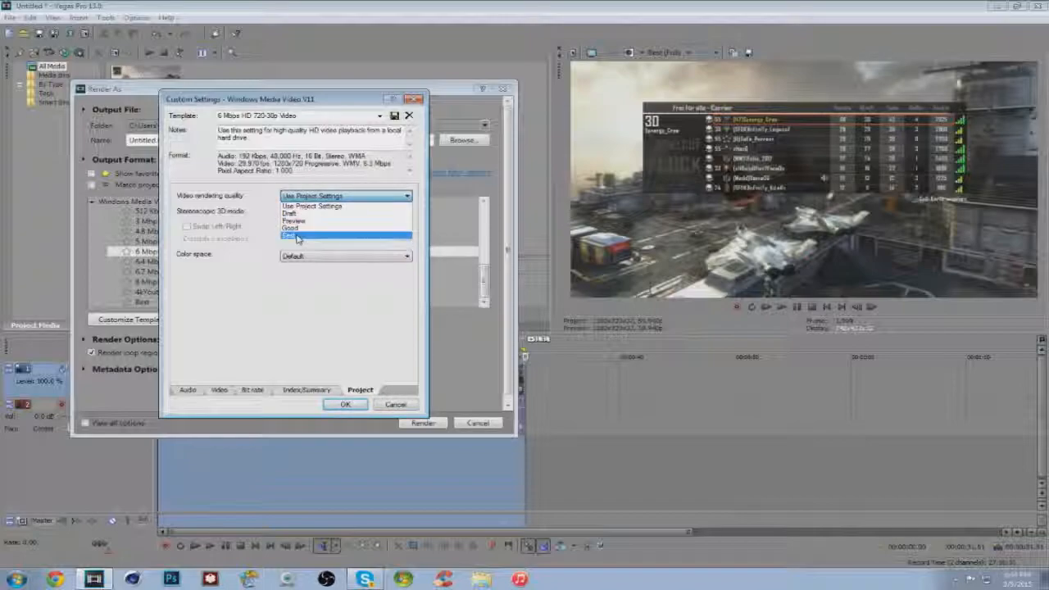
{"action": "left_click", "coordinate": [266, 233]}
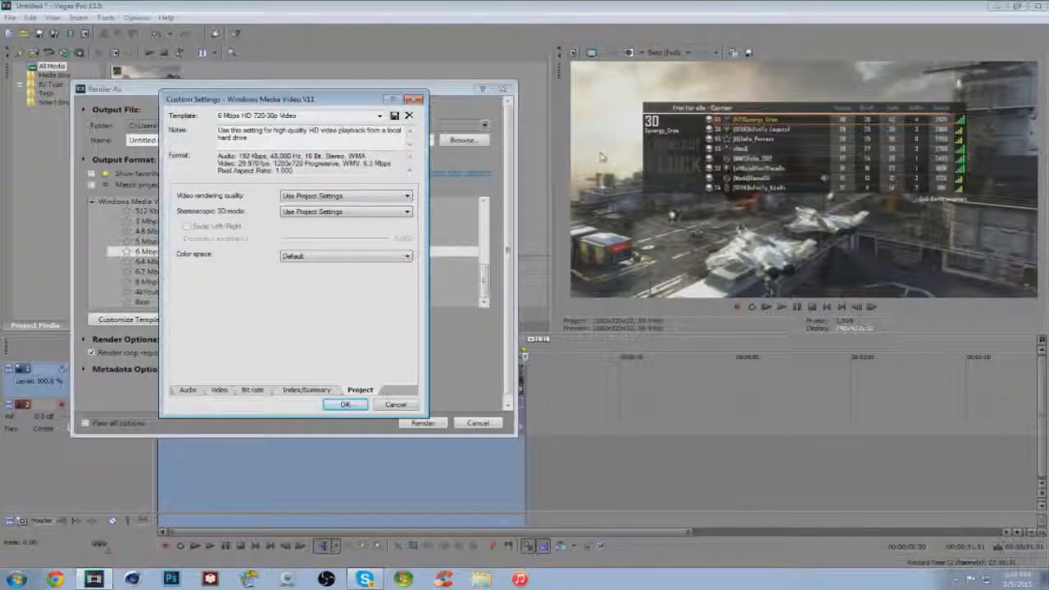
{"action": "left_click", "coordinate": [296, 196]}
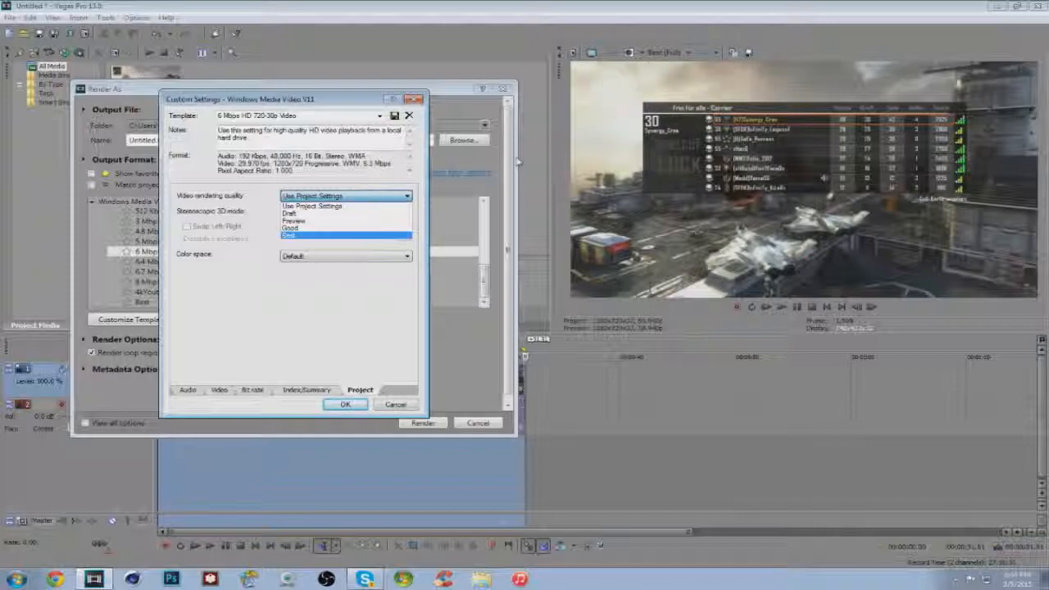
{"action": "key", "text": "Up"}
{"action": "key", "text": "Up"}
{"action": "key", "text": "Up"}
{"action": "key", "text": "Up"}
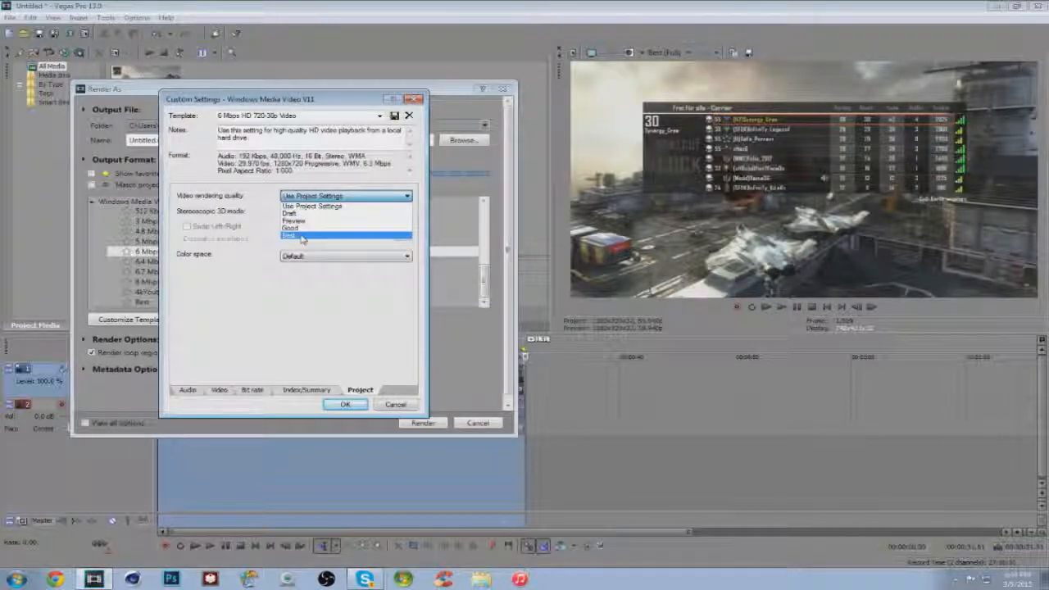
{"action": "left_click", "coordinate": [355, 290]}
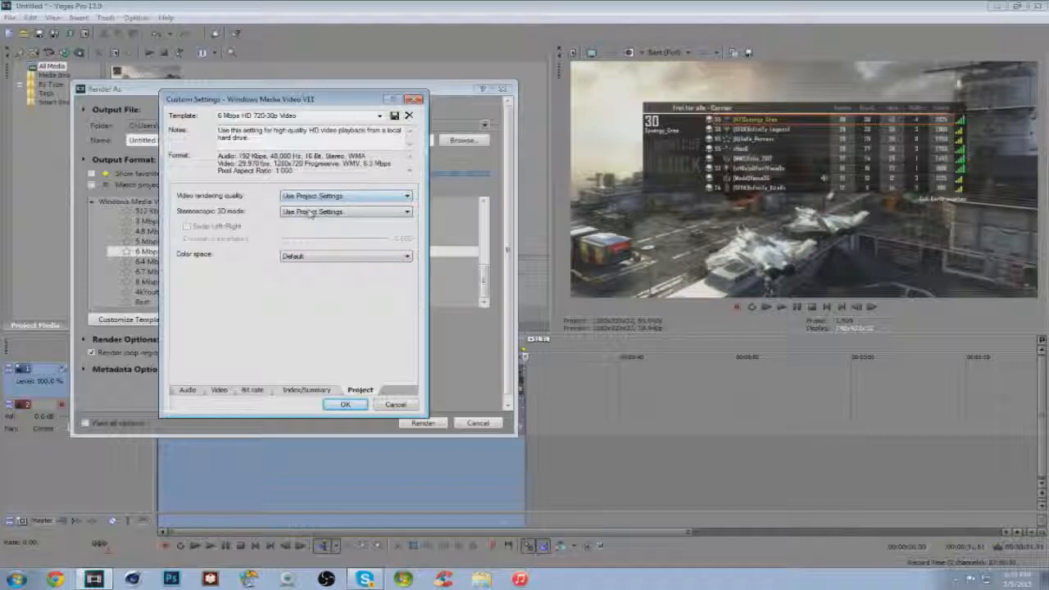
Step: Set the video rendering quality to Best and apply the custom template settings
{"action": "left_click", "coordinate": [345, 199]}
{"action": "left_click", "coordinate": [305, 243]}
{"action": "left_click", "coordinate": [344, 197]}
{"action": "left_click", "coordinate": [293, 240]}
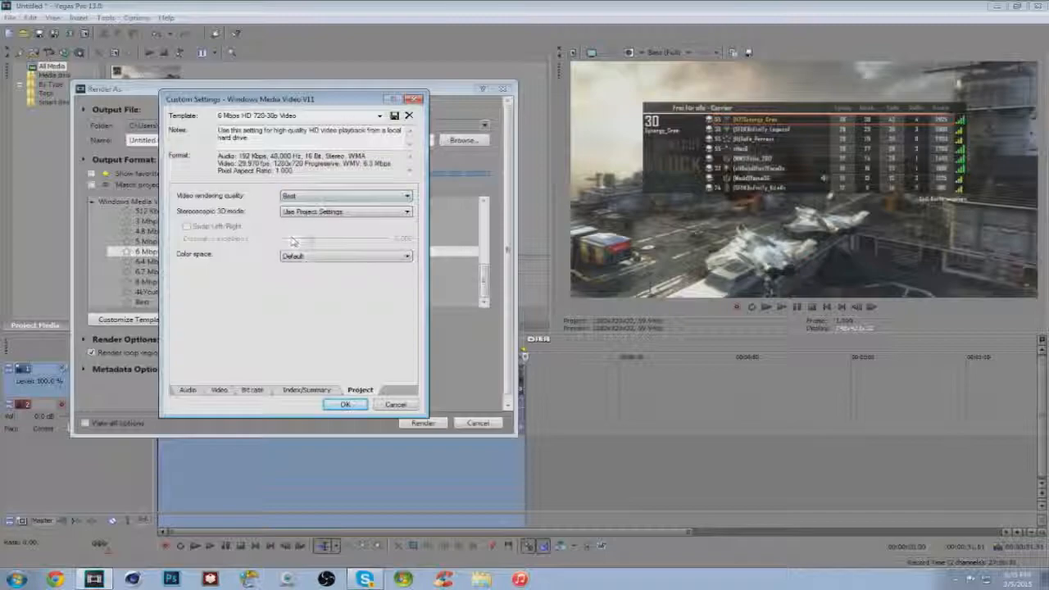
{"action": "left_click", "coordinate": [347, 405]}
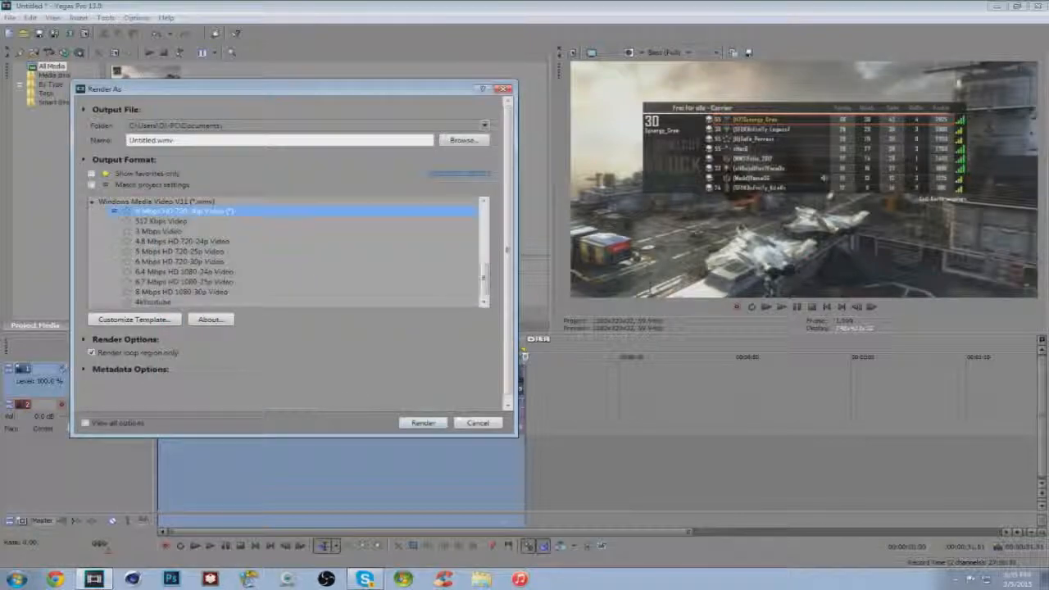
Step: Replace the output file name with Tutorial
{"action": "key", "text": "BackSpace"}
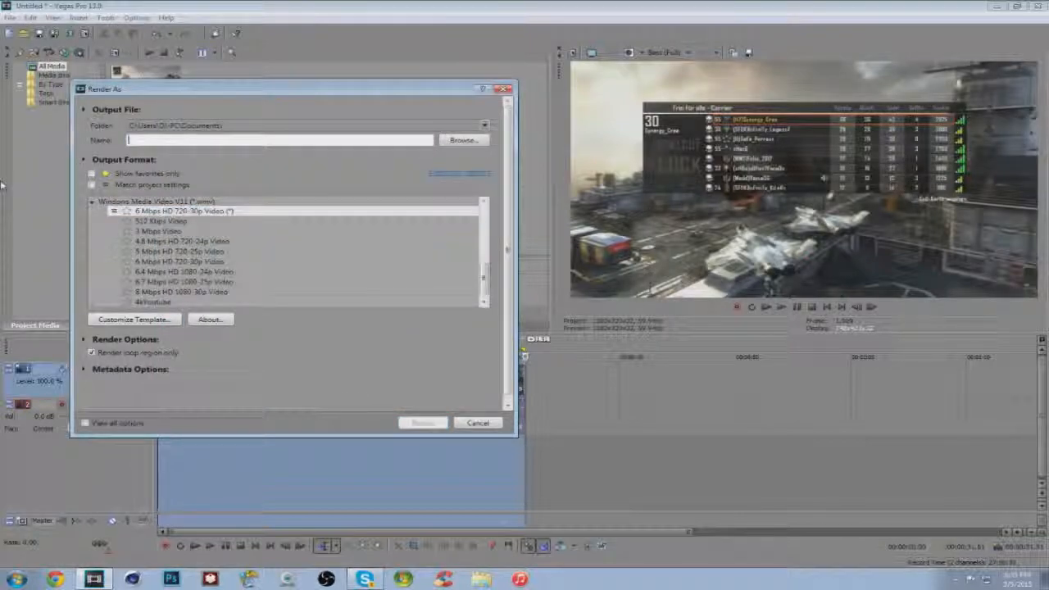
{"action": "type", "text": "Tu"}
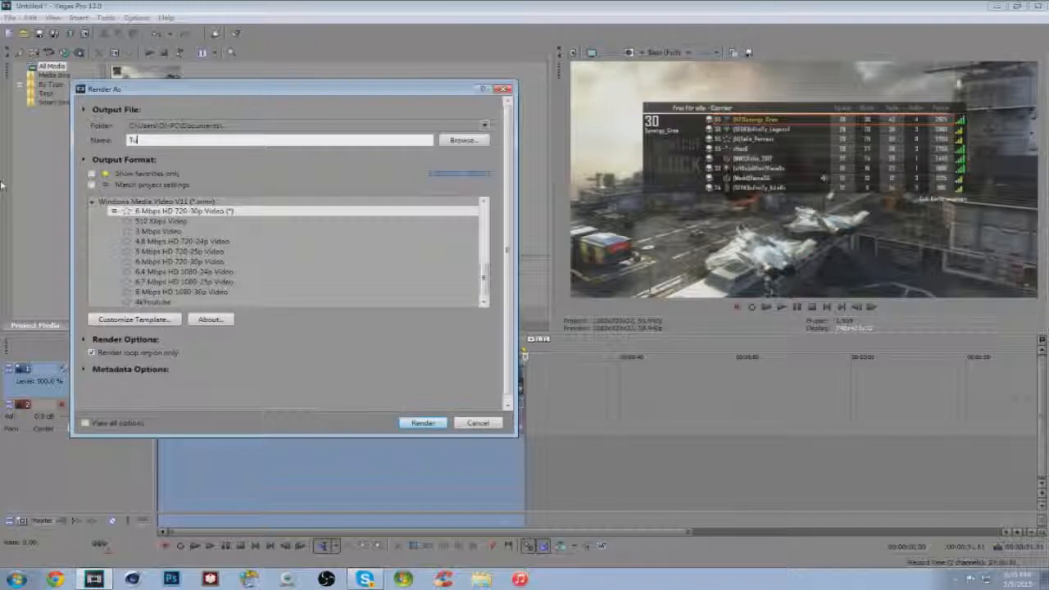
{"action": "type", "text": "torial"}
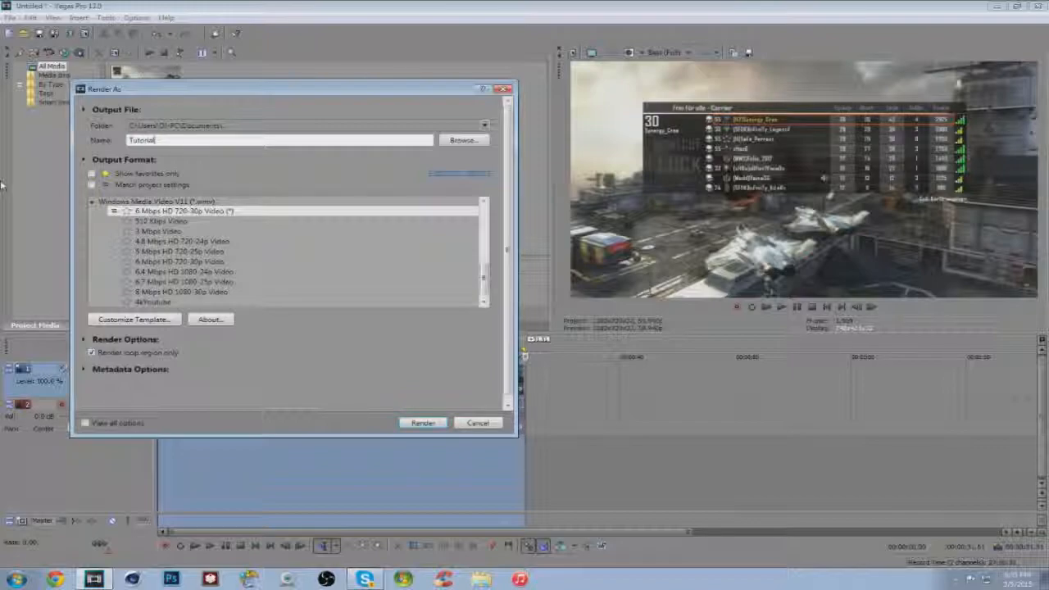